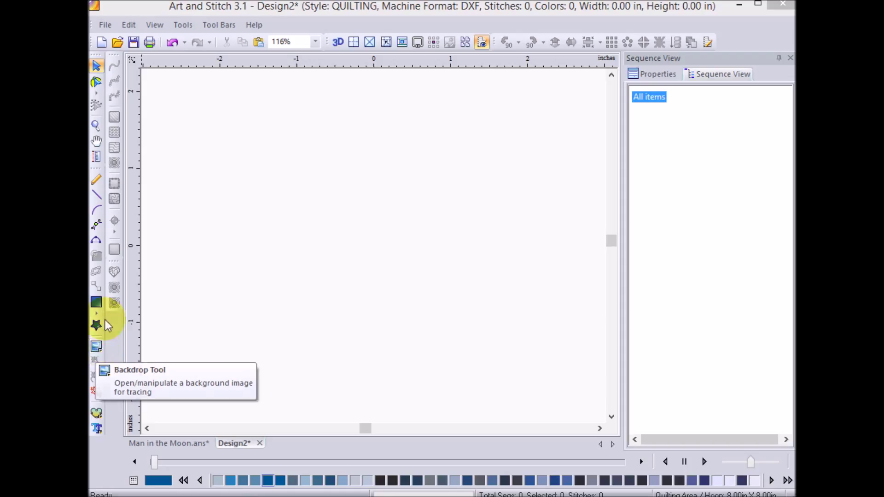
Load the 'man in the moon' image, filtered to 31 May files, as the canvas backdrop
click(97, 347)
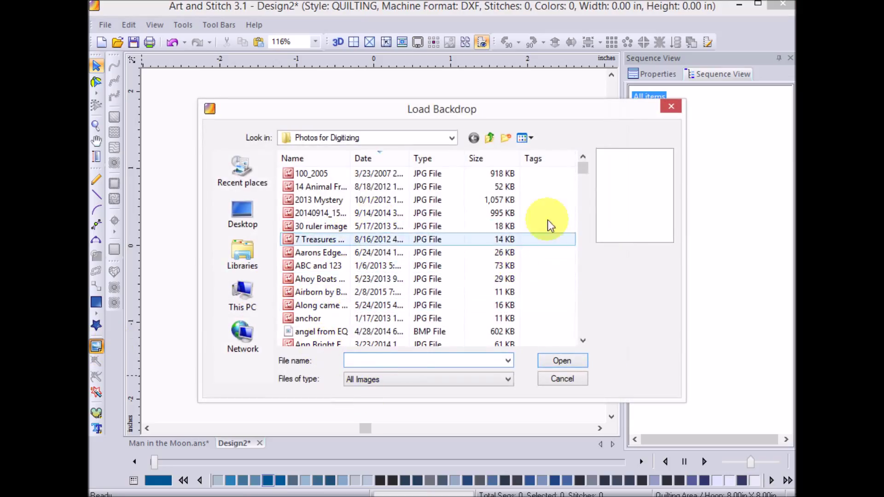
click(376, 158)
click(403, 159)
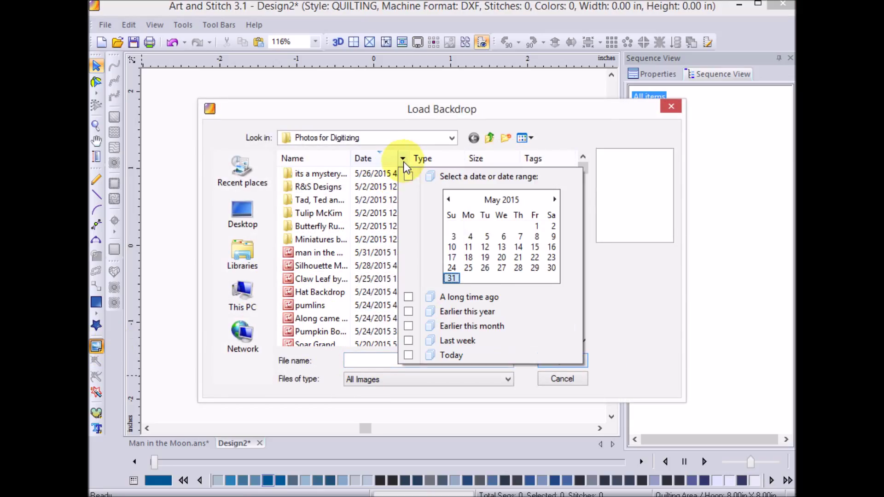
click(452, 278)
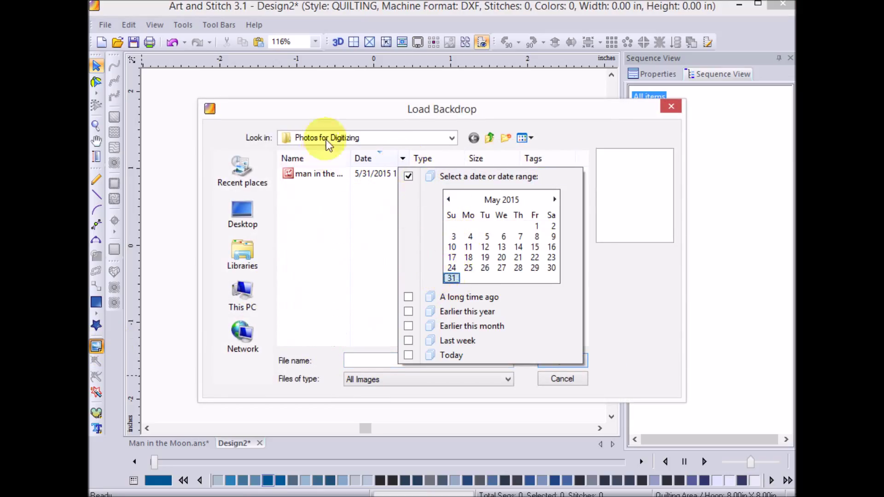
click(320, 173)
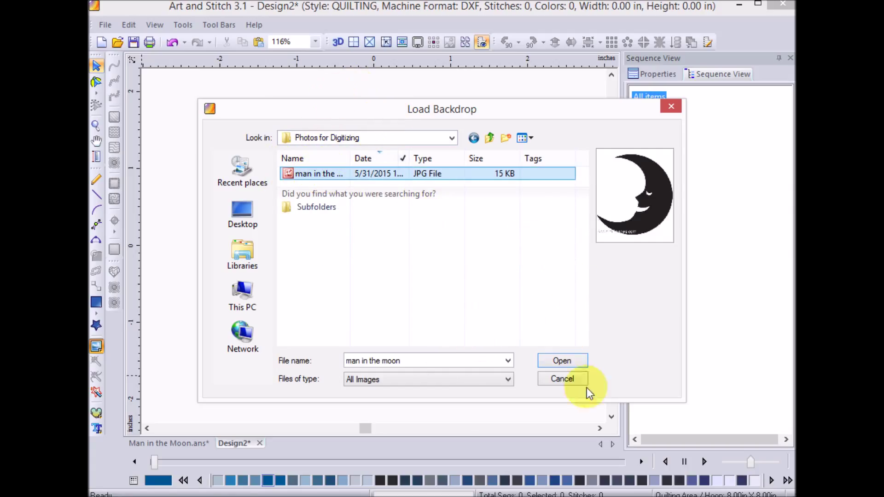
click(561, 362)
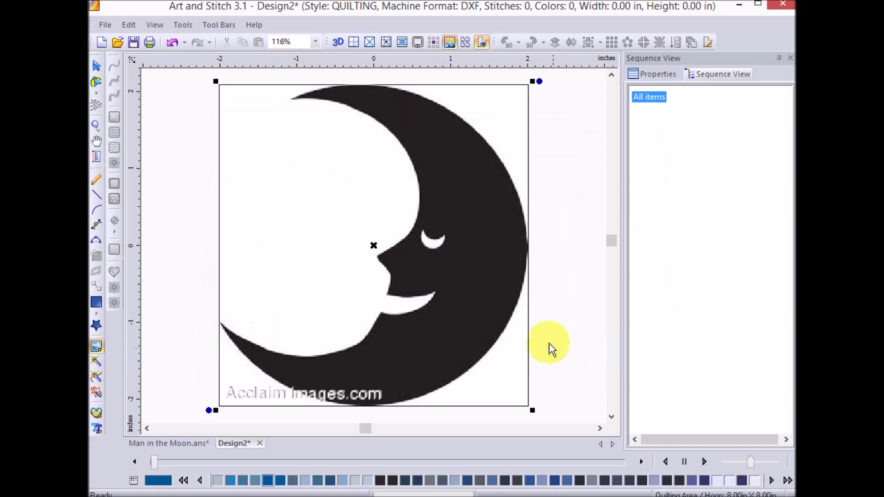
Trace the moon's outer edge with the Curve tool, from the lower-left tip to the inner curve
click(97, 212)
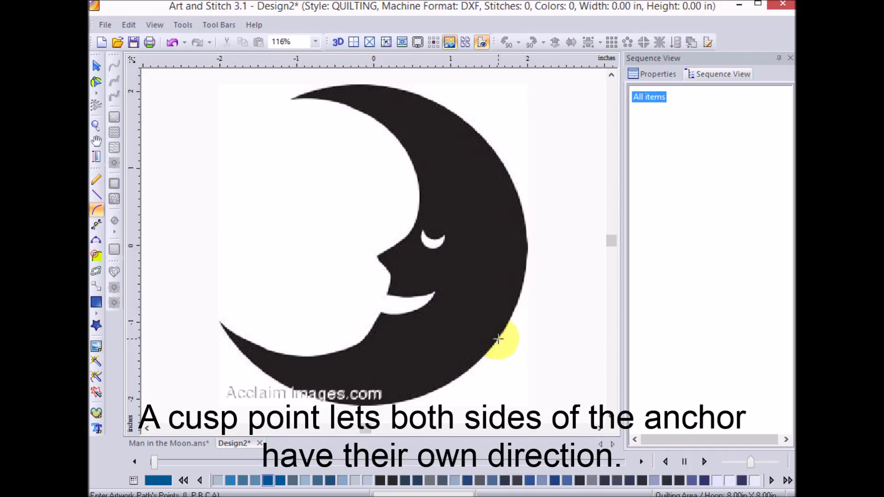
click(221, 324)
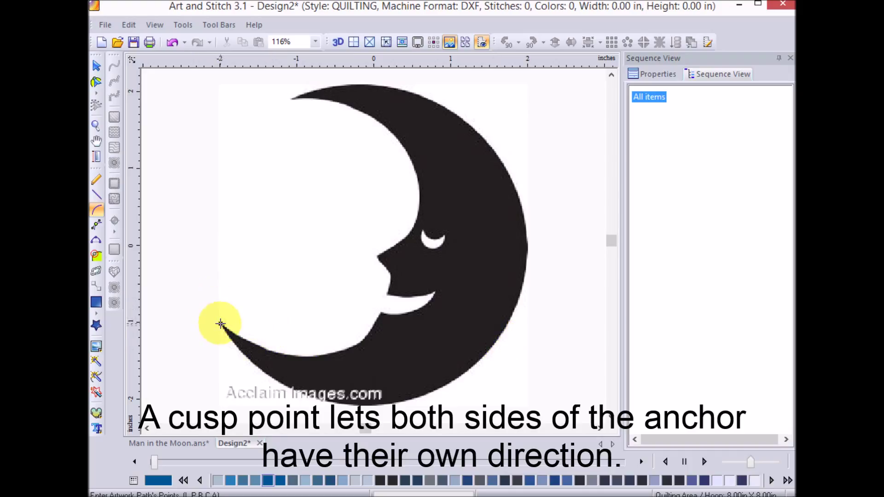
click(298, 392)
click(472, 365)
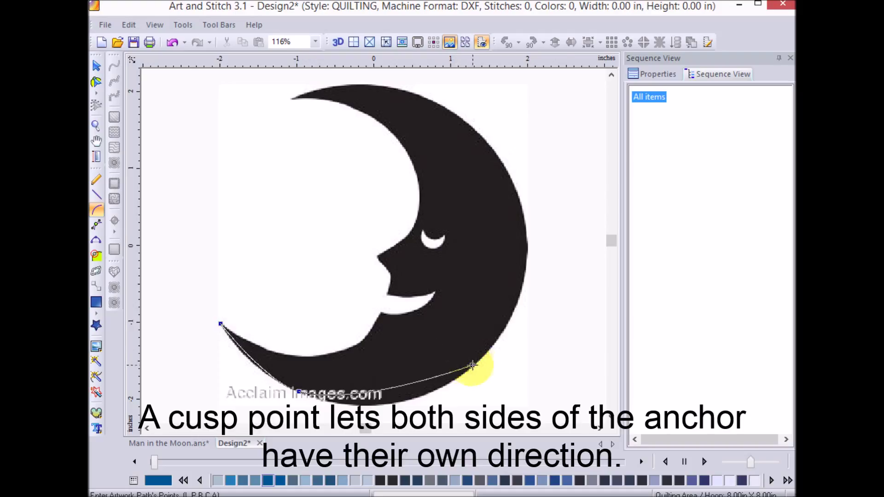
click(527, 233)
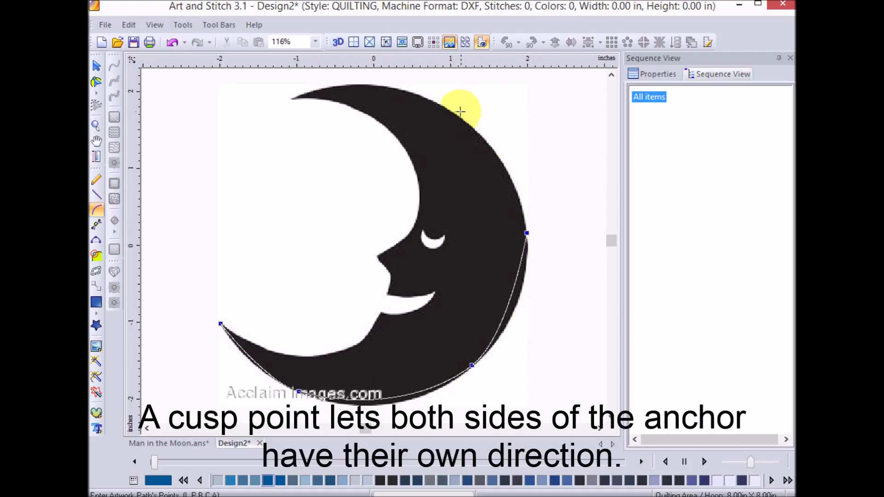
click(454, 113)
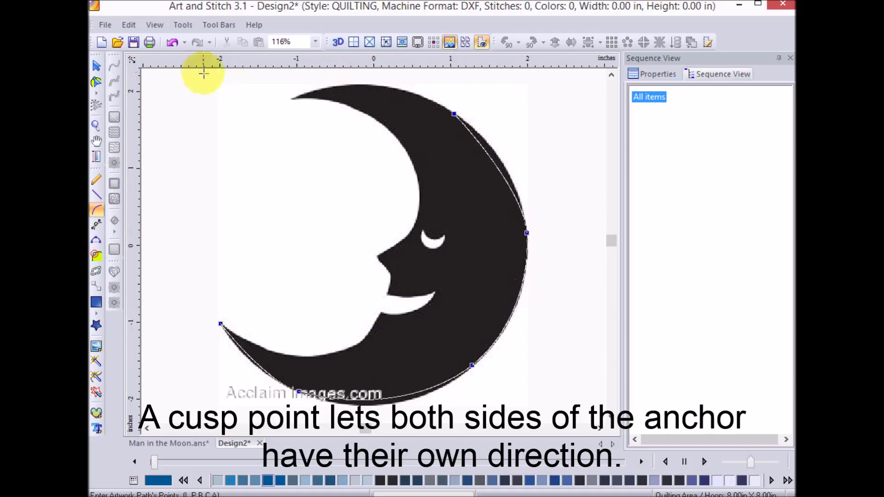
click(294, 99)
click(375, 122)
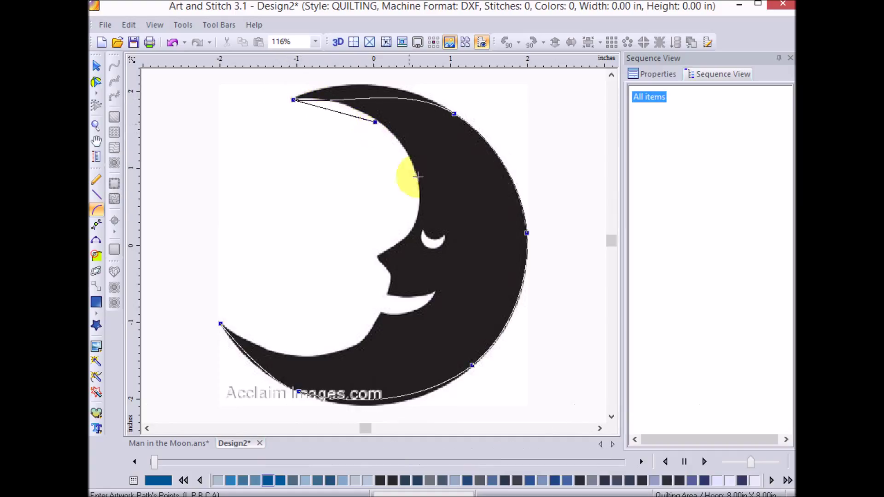
click(419, 198)
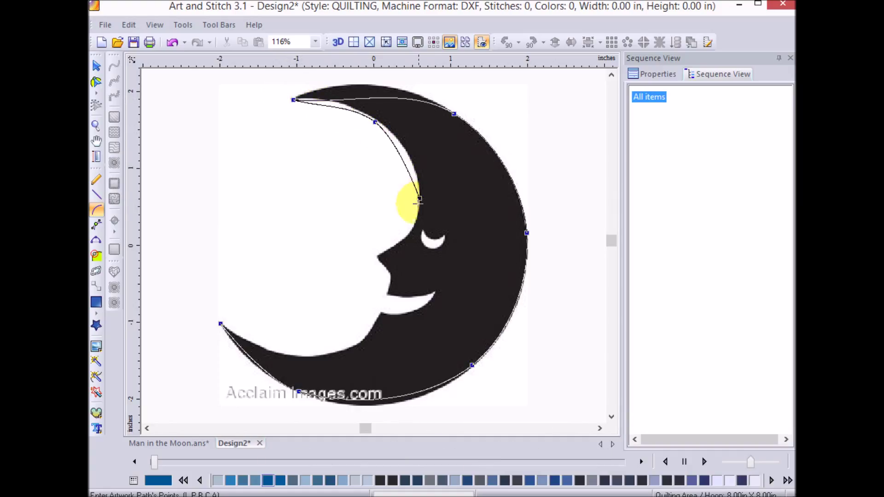
Continue the outline over the nose, mouth and chin, closing it at the lower-left tip
click(377, 258)
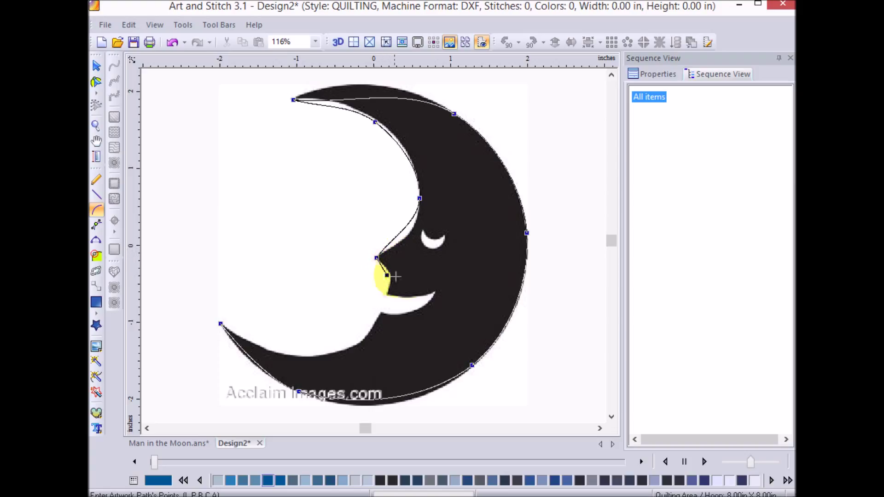
click(387, 275)
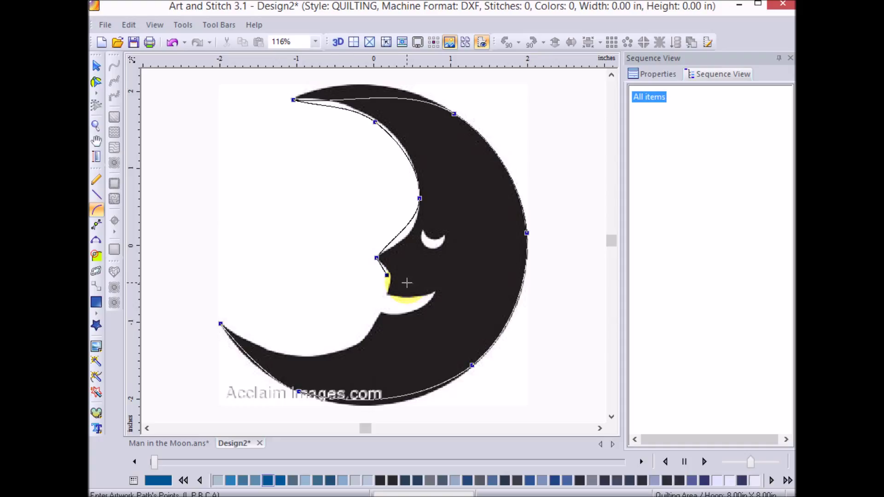
click(408, 283)
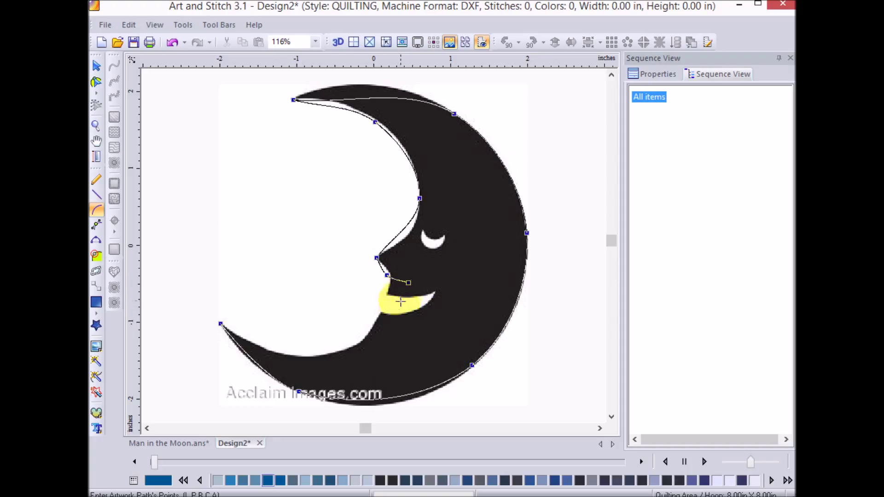
click(396, 301)
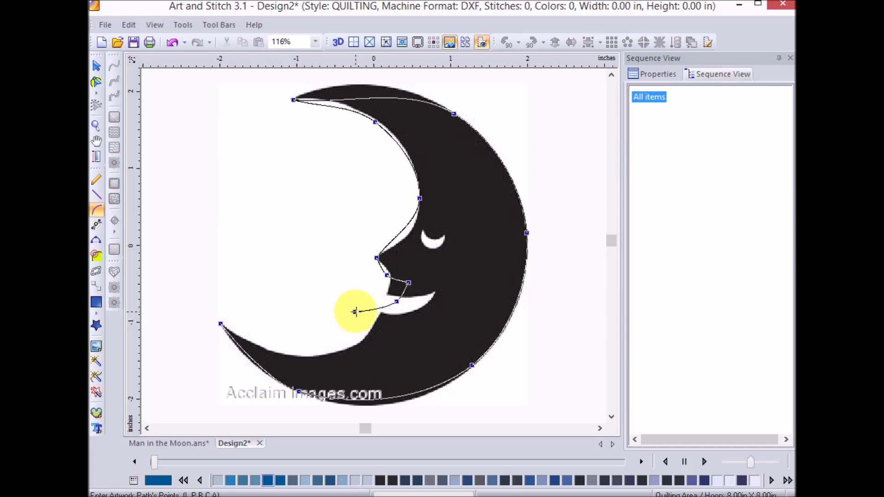
click(355, 312)
click(362, 323)
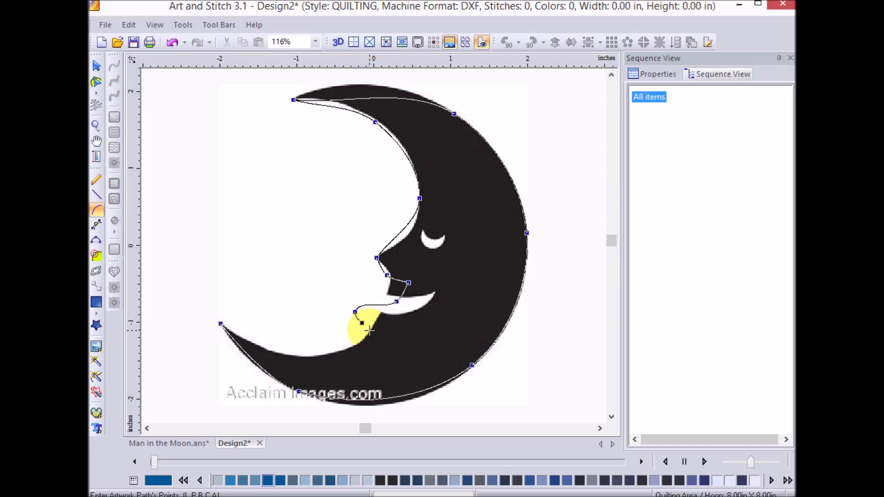
click(370, 330)
click(300, 359)
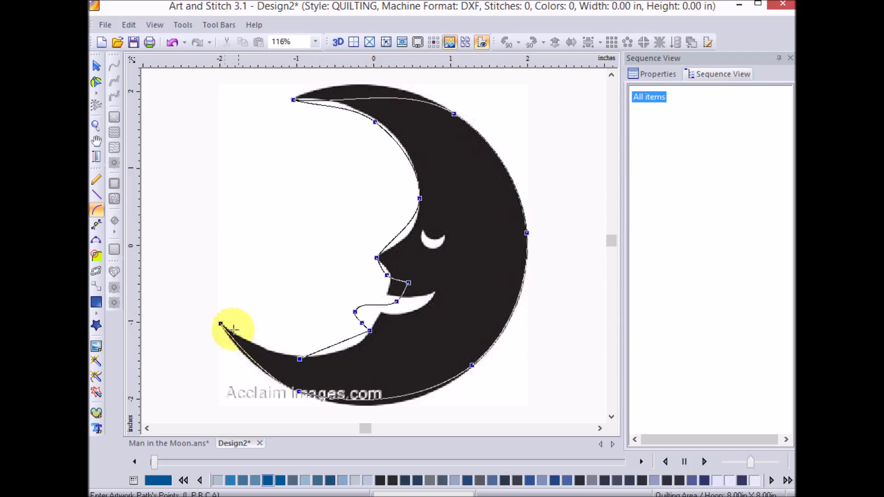
click(220, 324)
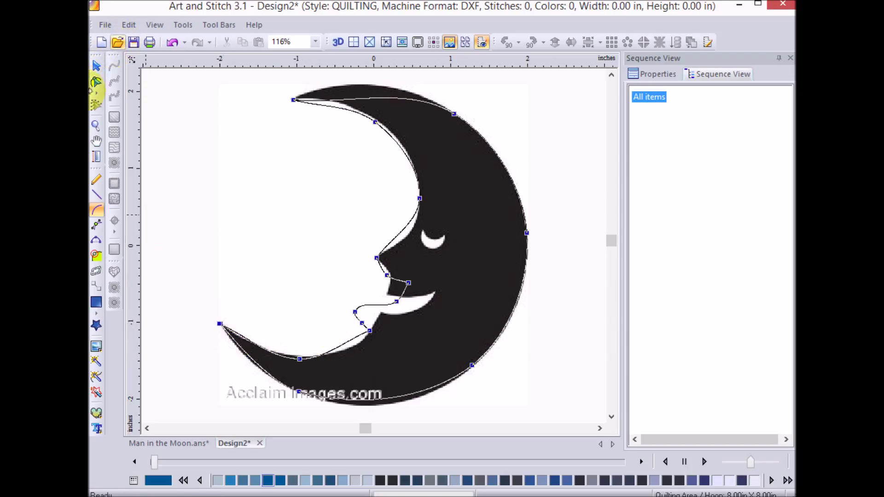
Reshape the outline's bottom curve to follow the moon's lower edge
click(97, 82)
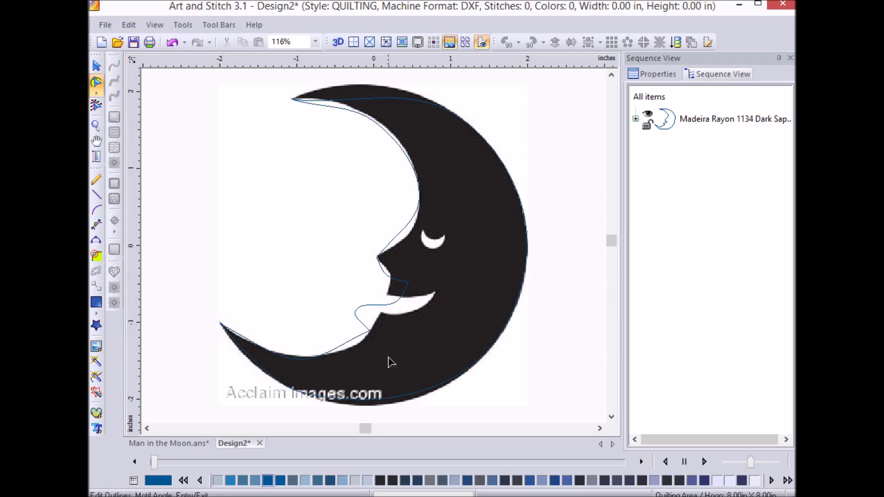
click(372, 332)
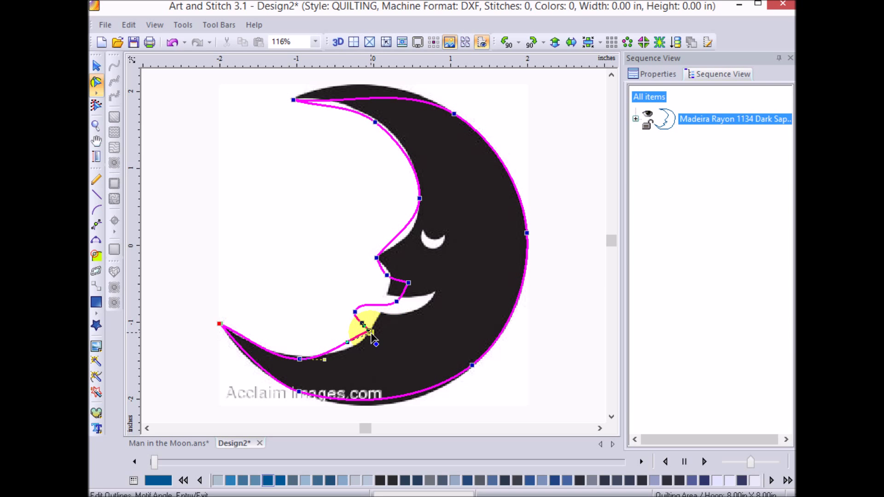
click(347, 340)
drag(347, 343, 306, 363)
click(300, 359)
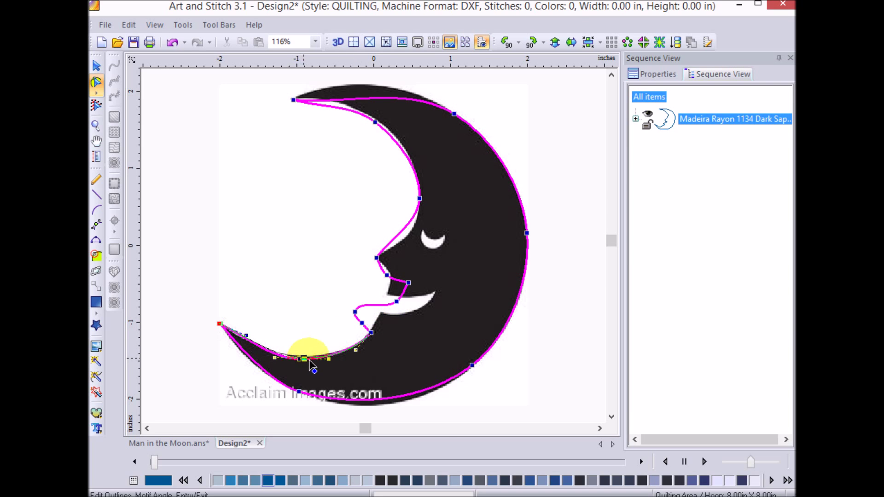
click(473, 366)
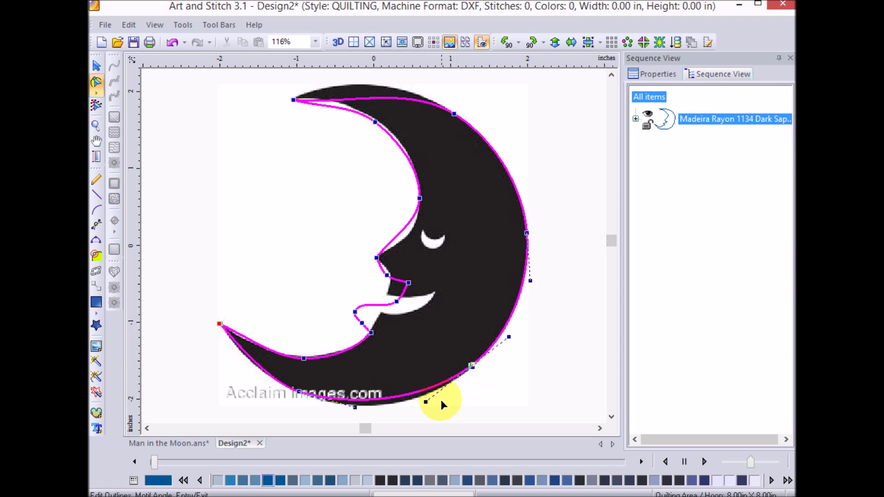
drag(420, 406, 410, 412)
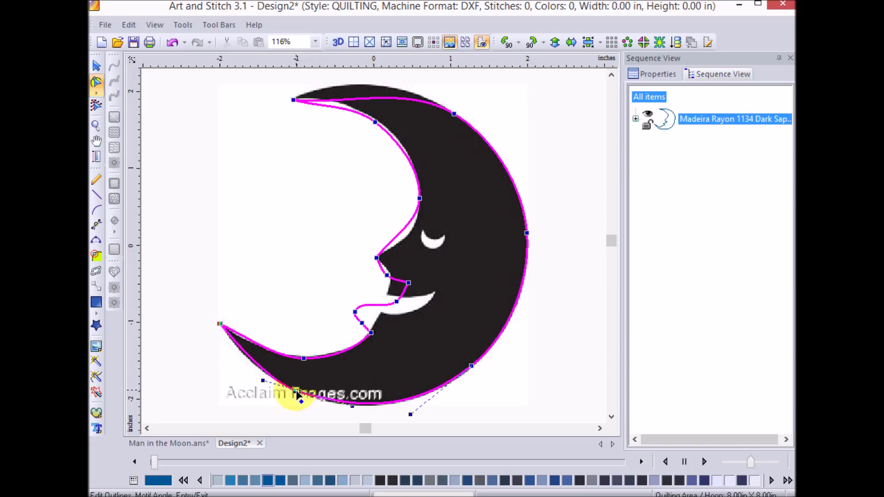
drag(295, 394, 262, 381)
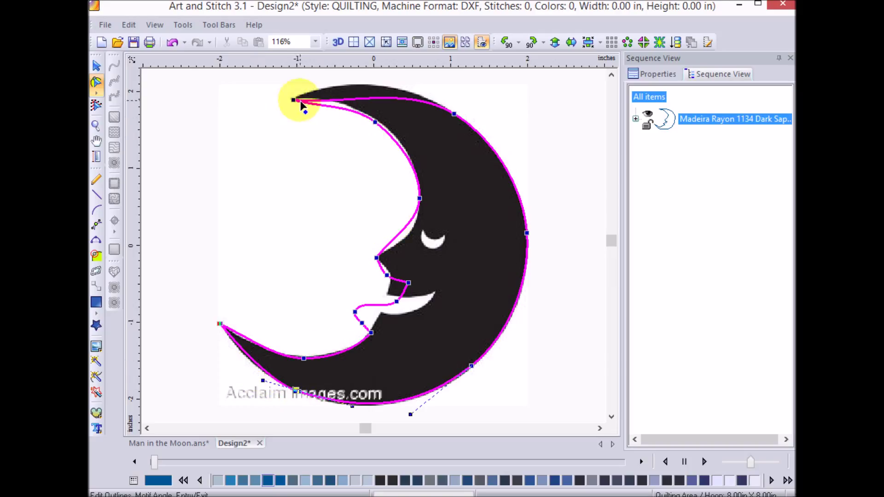
Fit the top curve and inner curve to the moon's edges
click(454, 114)
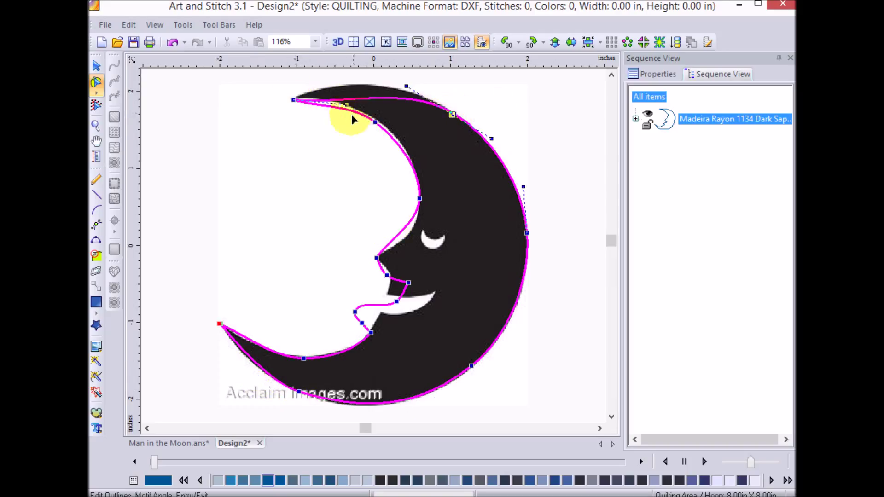
mouse_move(345, 107)
mouse_down()
mouse_move(347, 73)
mouse_move(373, 85)
mouse_move(333, 102)
mouse_up()
click(330, 101)
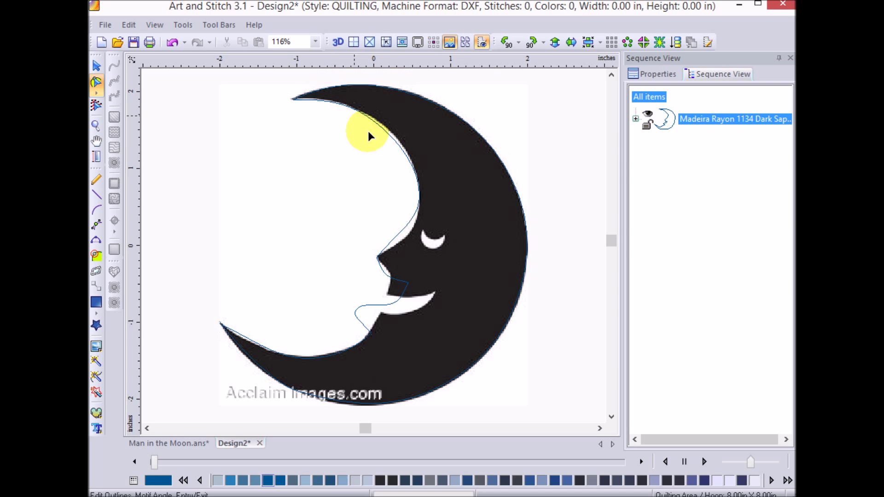
click(419, 199)
drag(405, 223, 397, 246)
Delete the nose tip point, reshape the mouth curve and delete the extra mouth node
click(379, 272)
click(387, 275)
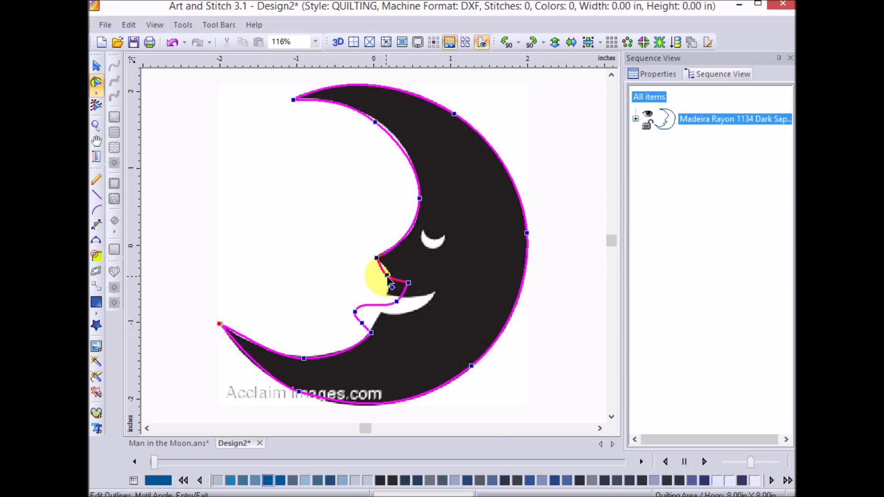
right_click(389, 275)
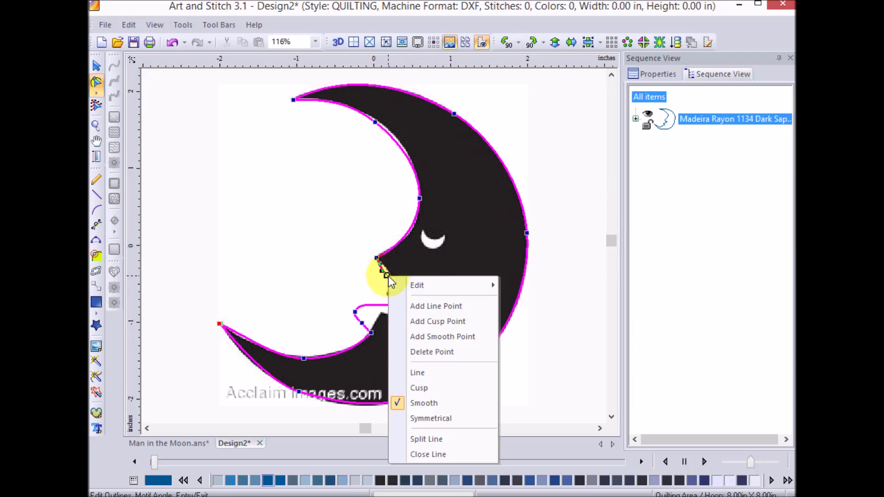
click(443, 352)
click(411, 283)
click(411, 284)
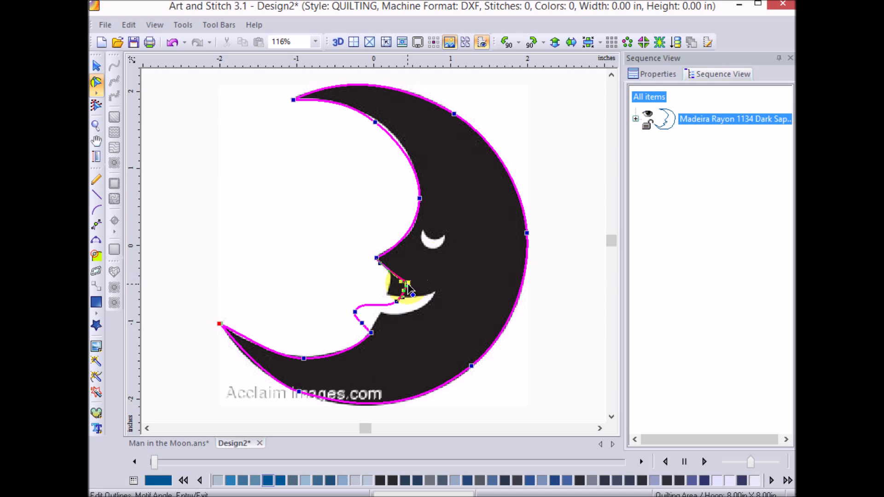
drag(410, 288, 397, 305)
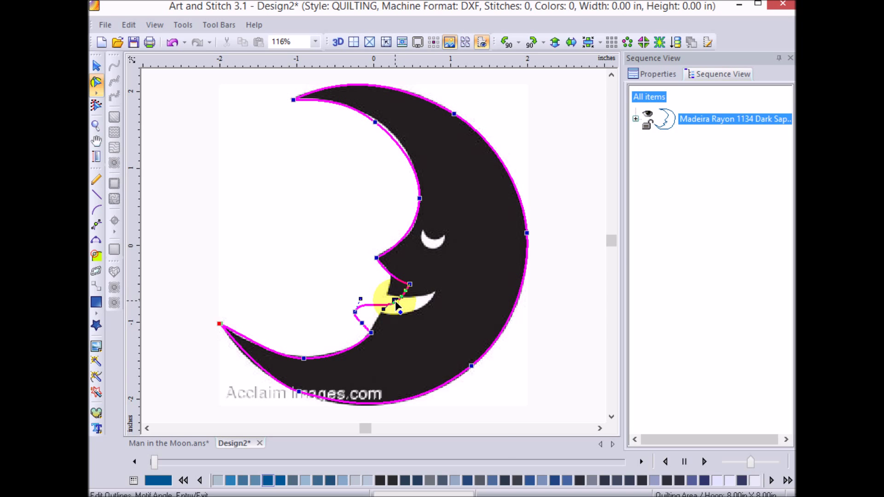
right_click(396, 305)
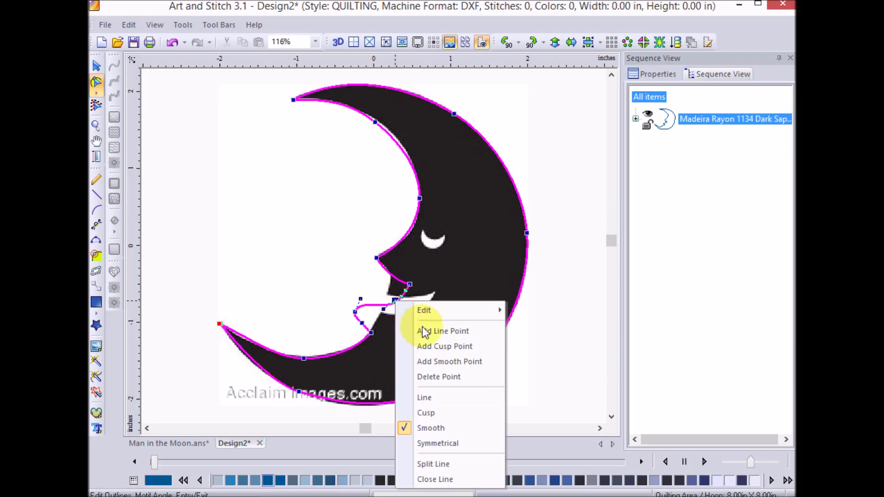
click(449, 377)
Make the mouth corner node a cusp and drag the curve along the mouth edge
click(355, 312)
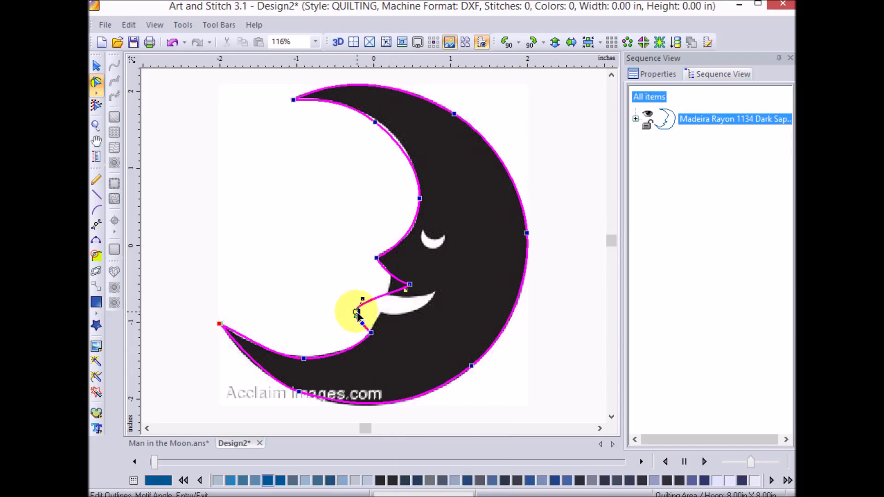
right_click(357, 313)
click(393, 424)
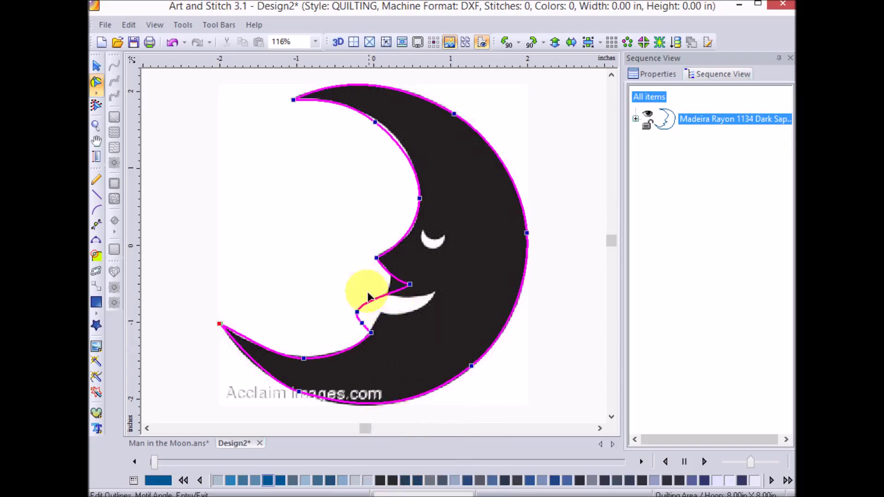
drag(357, 315, 410, 334)
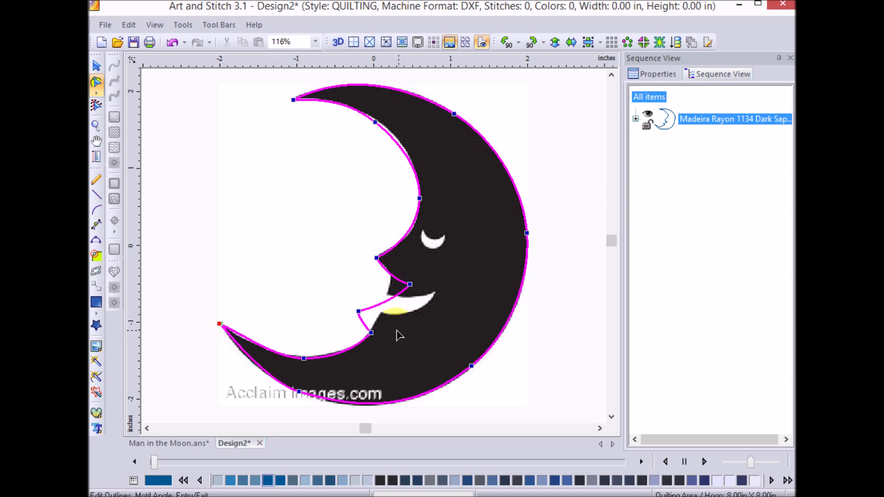
click(371, 334)
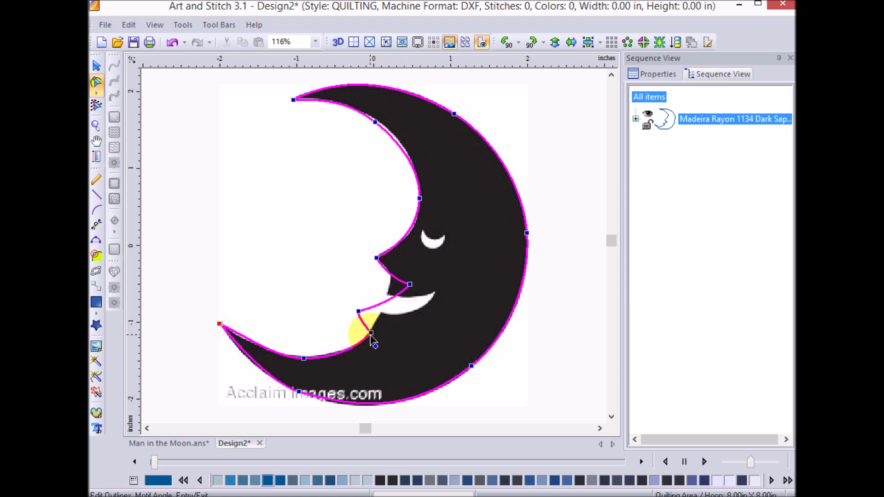
click(358, 312)
click(310, 350)
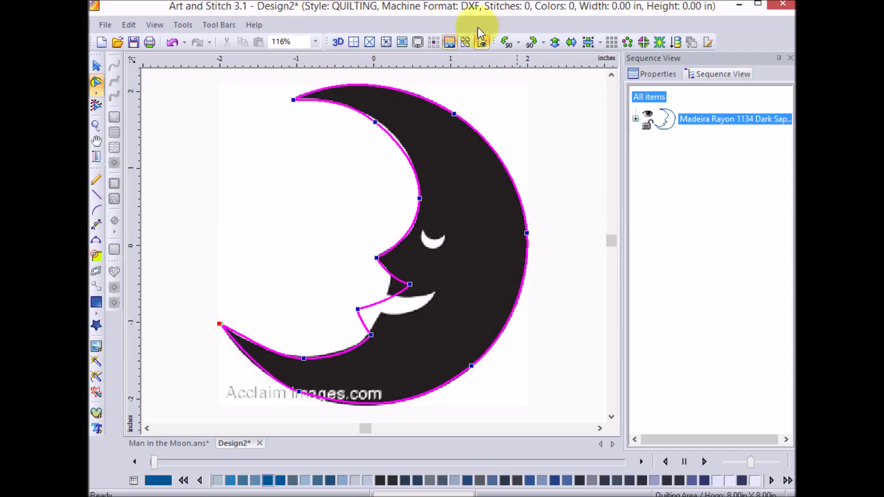
Hide the backdrop and reshape the curve at the moon's upper tip
click(450, 43)
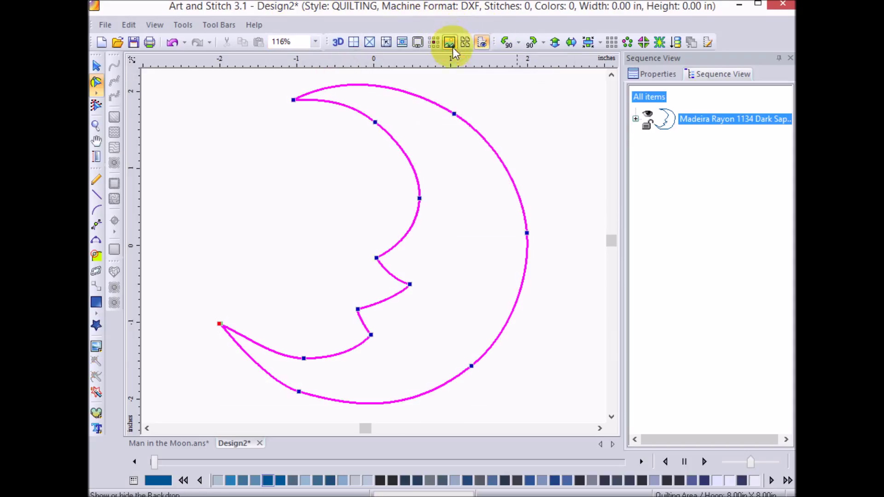
click(526, 149)
click(390, 135)
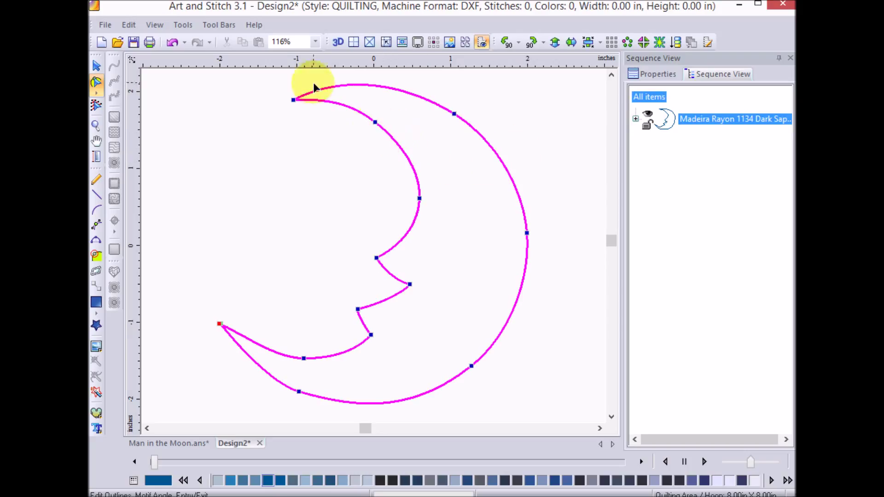
click(376, 122)
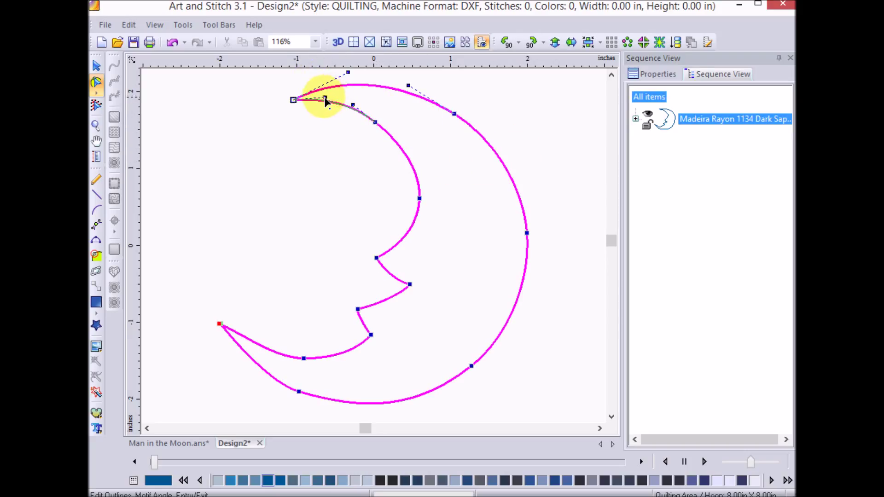
click(325, 100)
drag(325, 99, 375, 127)
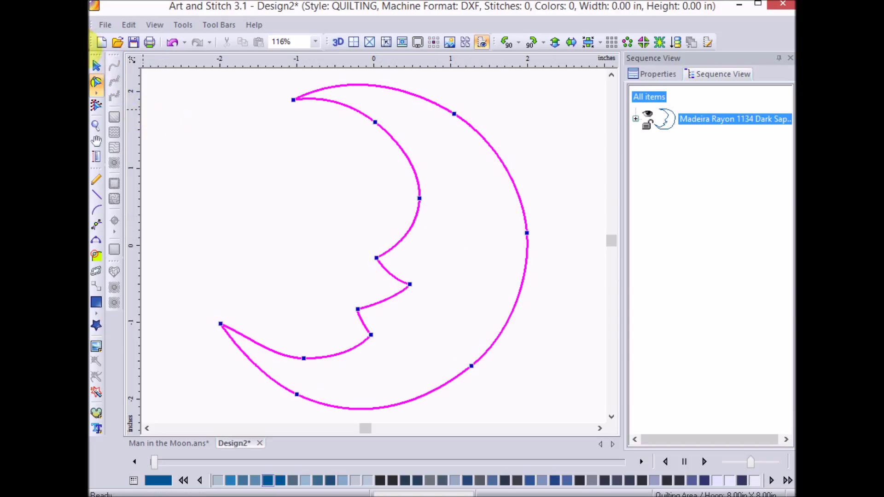
Duplicate the moon, shrink the copy and move it left, then shrink the original
click(96, 67)
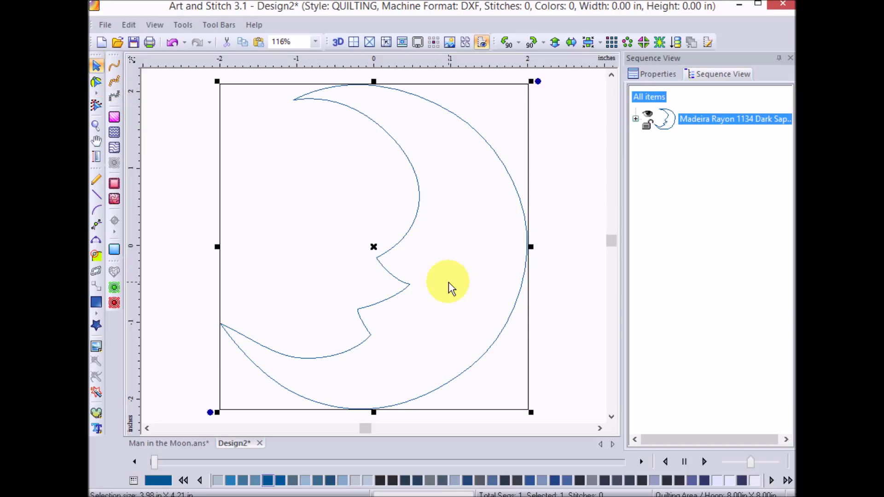
key(ctrl+d)
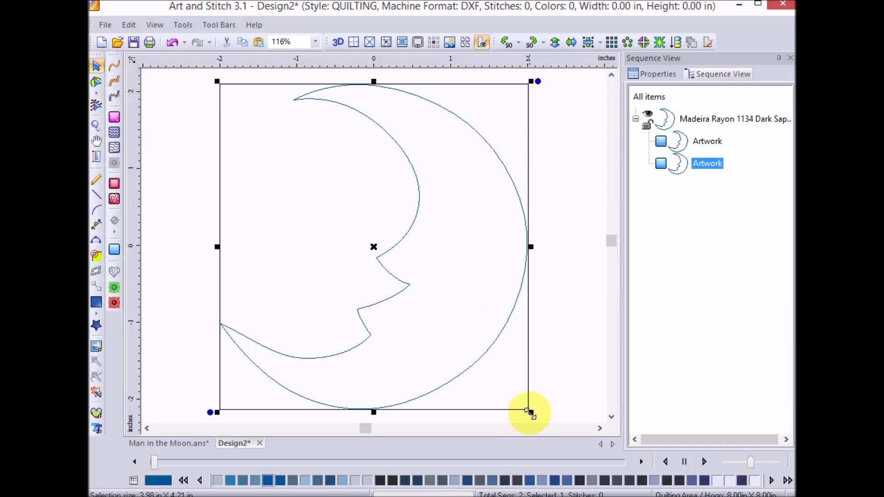
drag(530, 413, 395, 270)
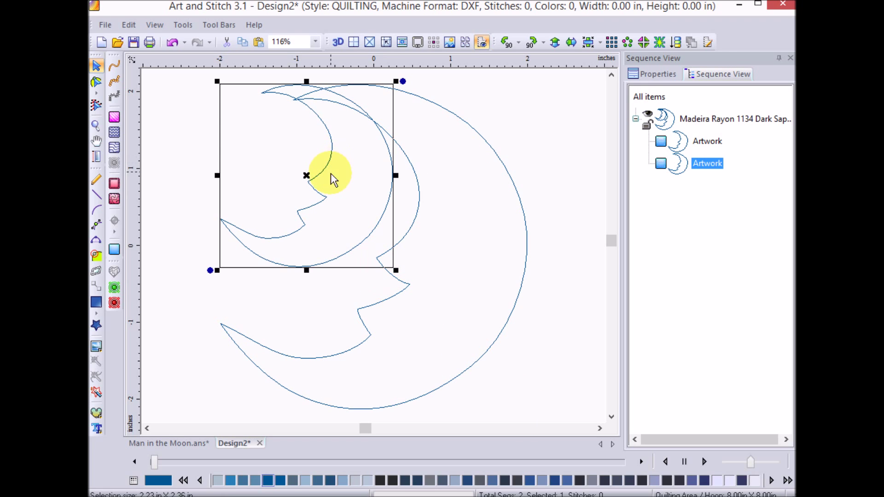
drag(306, 177, 99, 156)
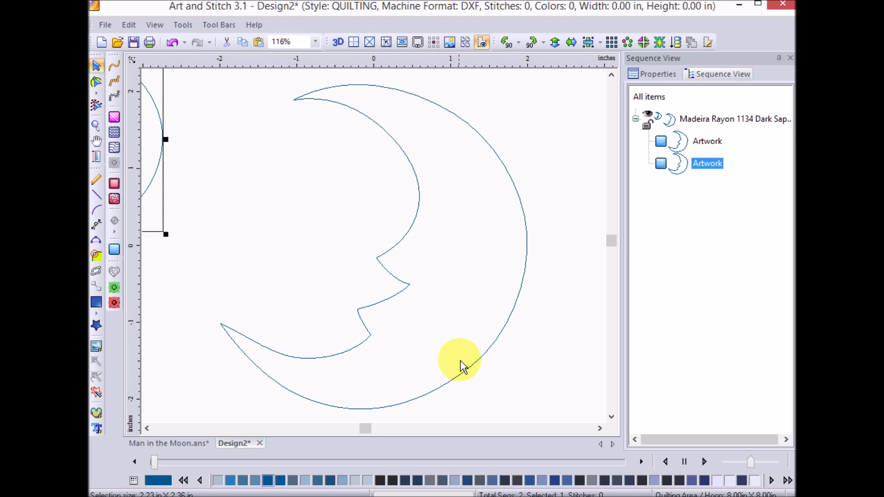
click(449, 383)
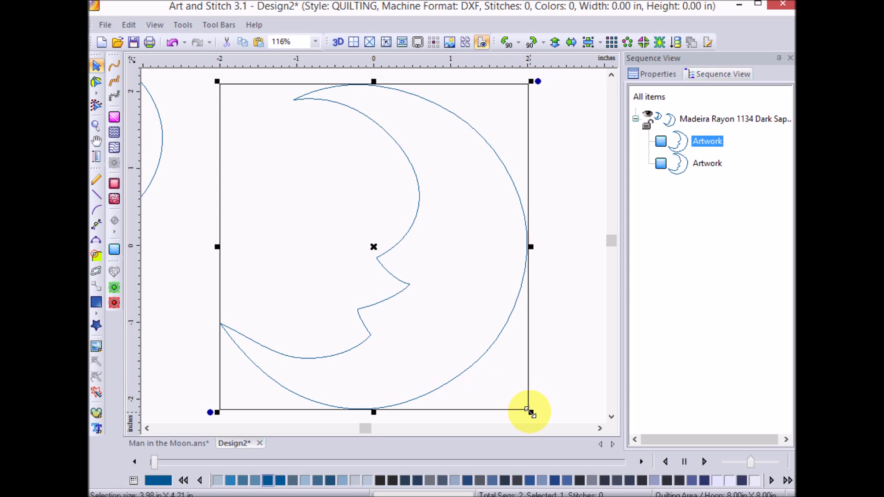
drag(530, 409, 427, 280)
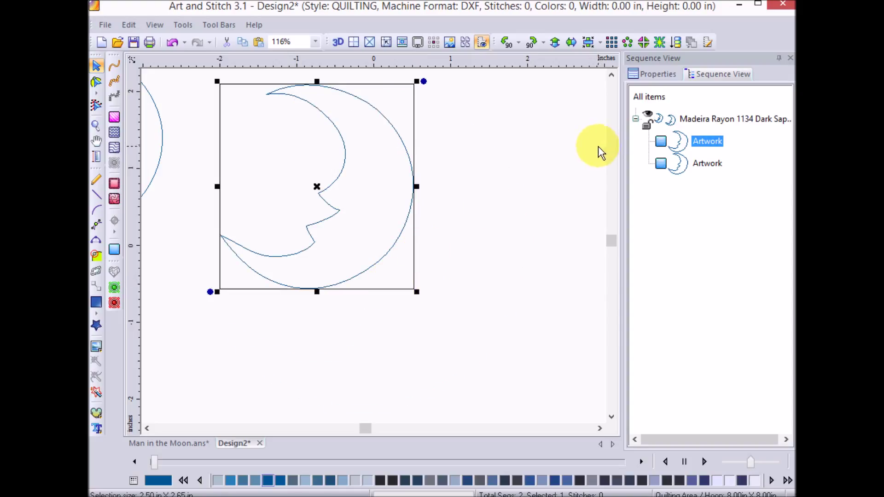
right_click(397, 238)
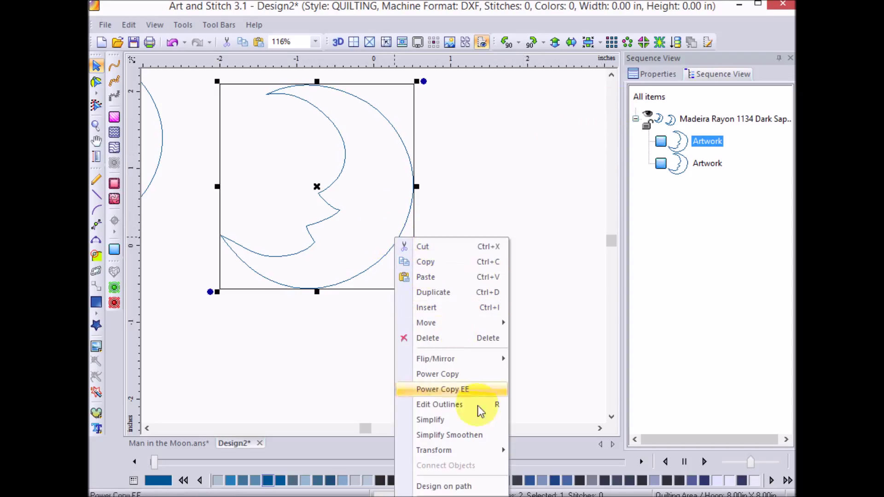
Power Copy the moon into five rotated, scaled copies: right, below, lower left, top, lower right
click(454, 374)
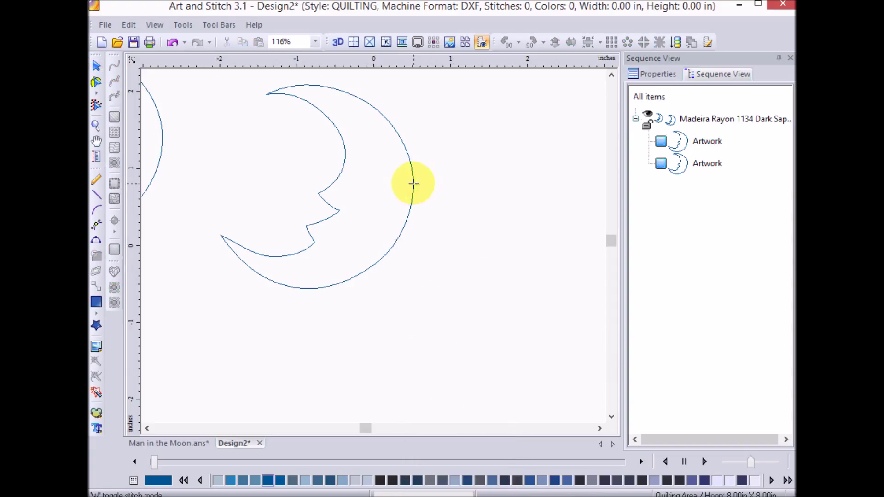
drag(420, 184, 553, 205)
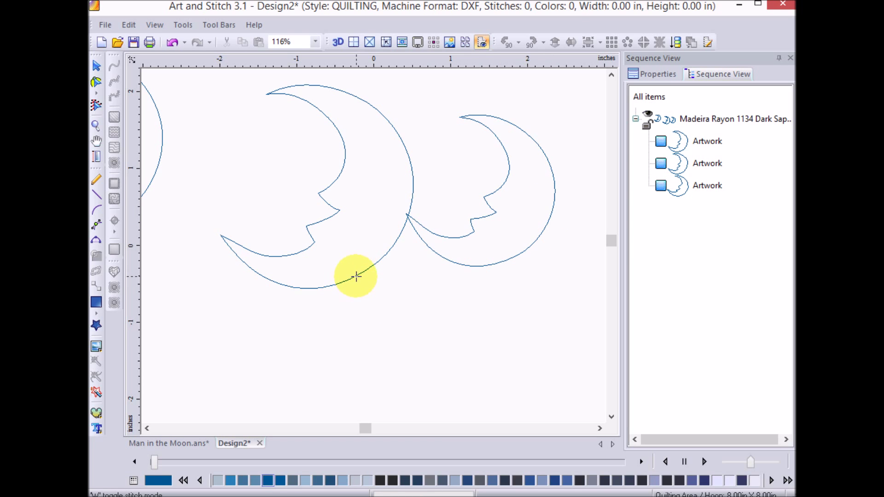
drag(436, 253, 418, 405)
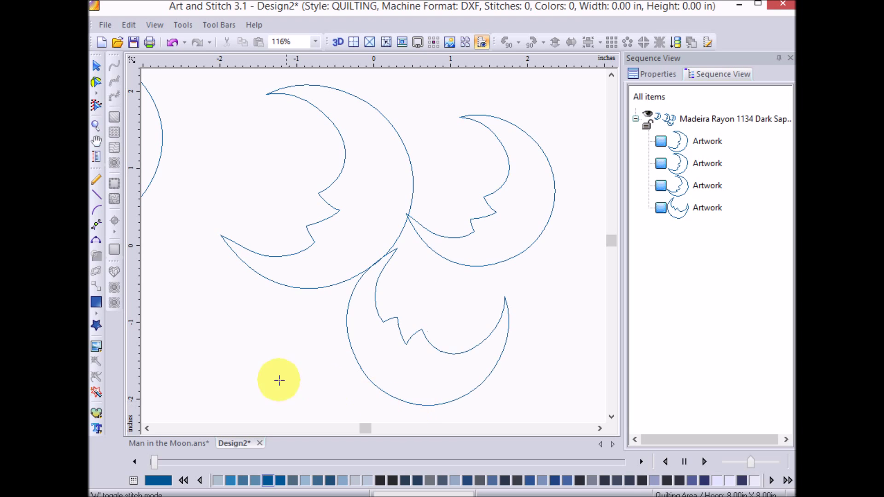
drag(270, 280, 300, 393)
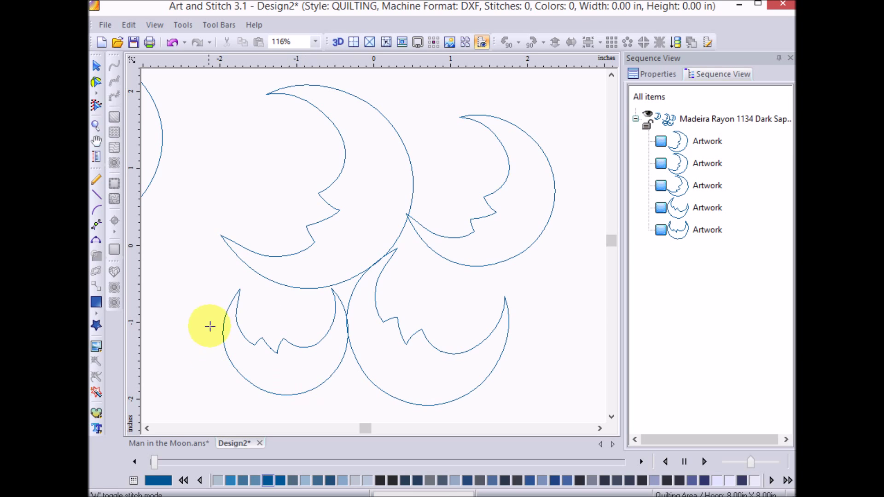
drag(384, 115, 460, 87)
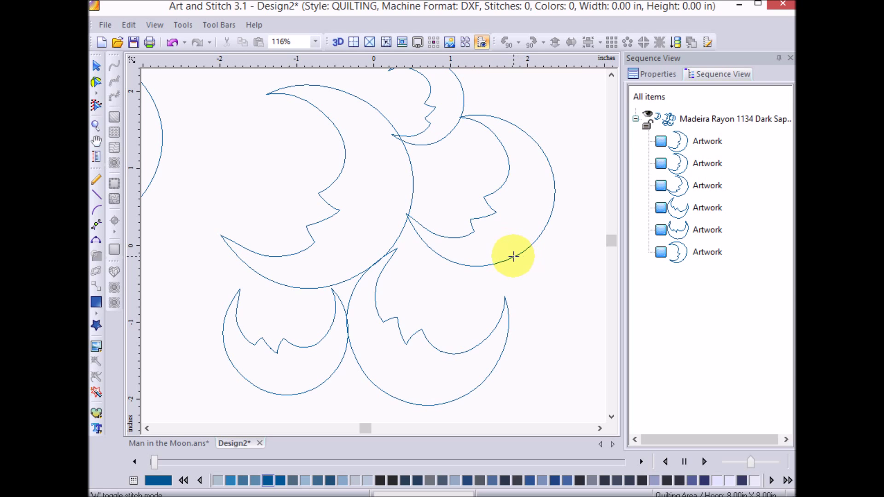
drag(518, 256, 665, 316)
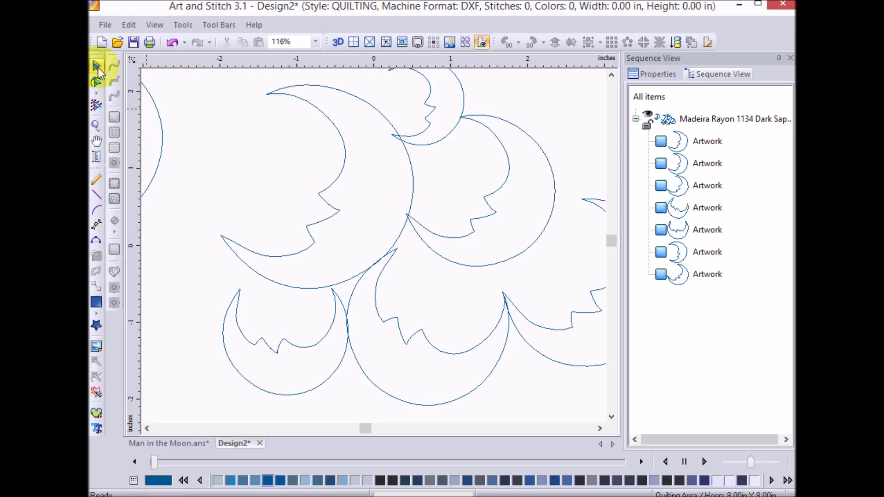
Power Copy EE the last moon into two rotated copies at the upper right and above the cluster
click(97, 69)
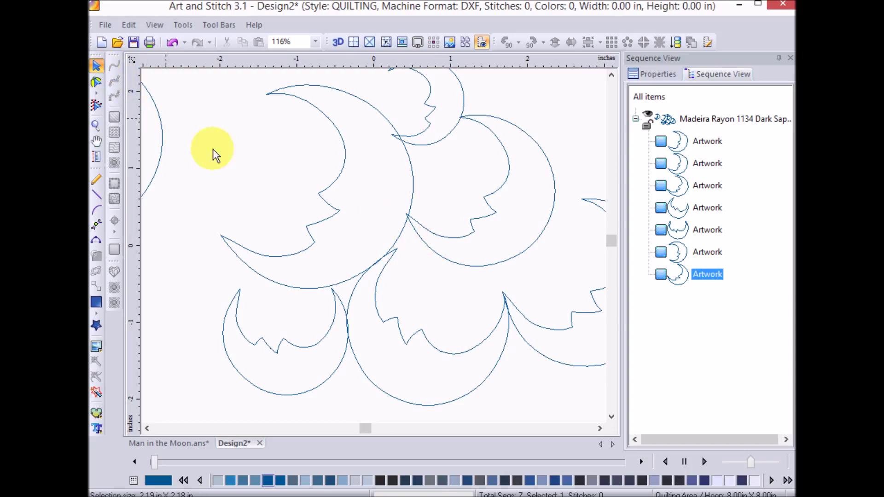
right_click(535, 326)
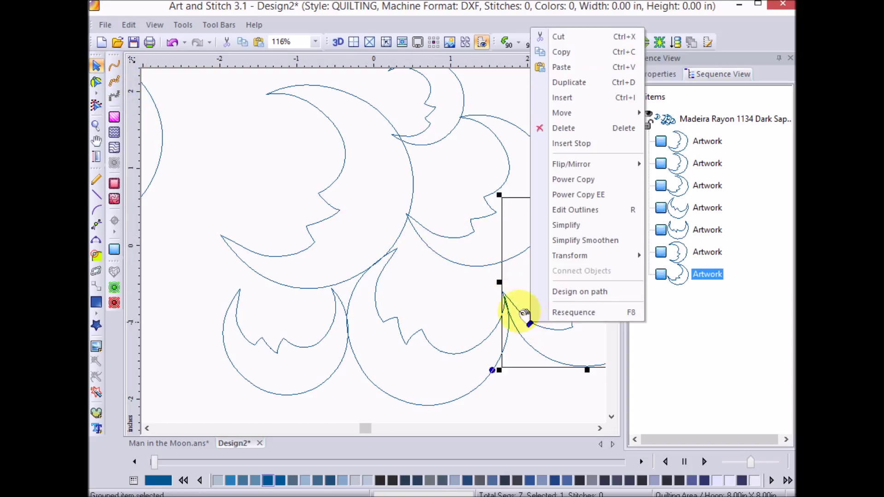
click(585, 197)
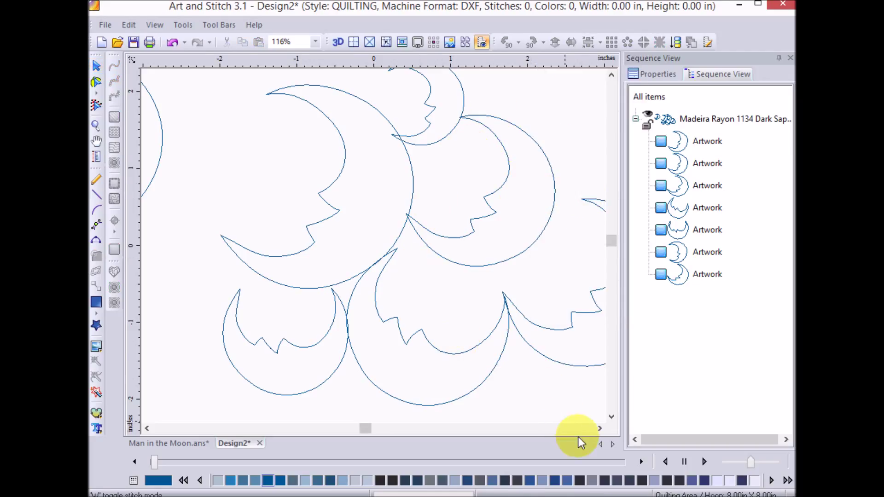
scroll(539, 375, down, 1)
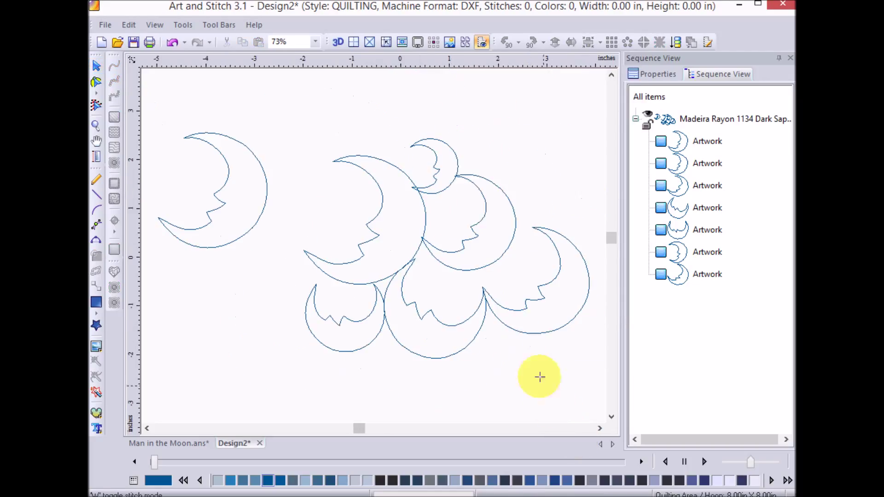
click(513, 206)
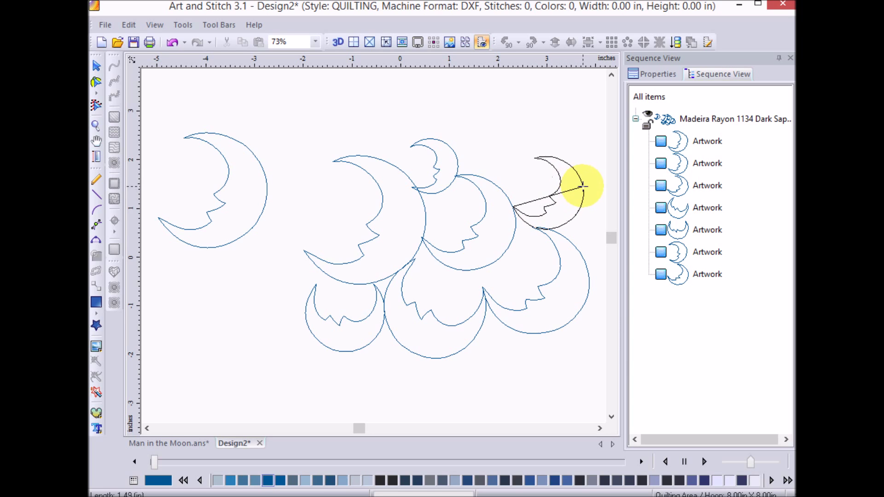
click(584, 181)
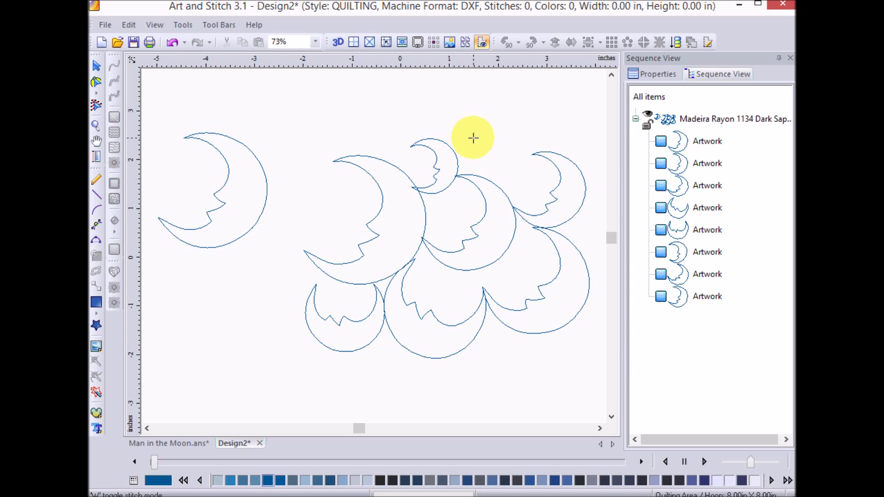
click(477, 175)
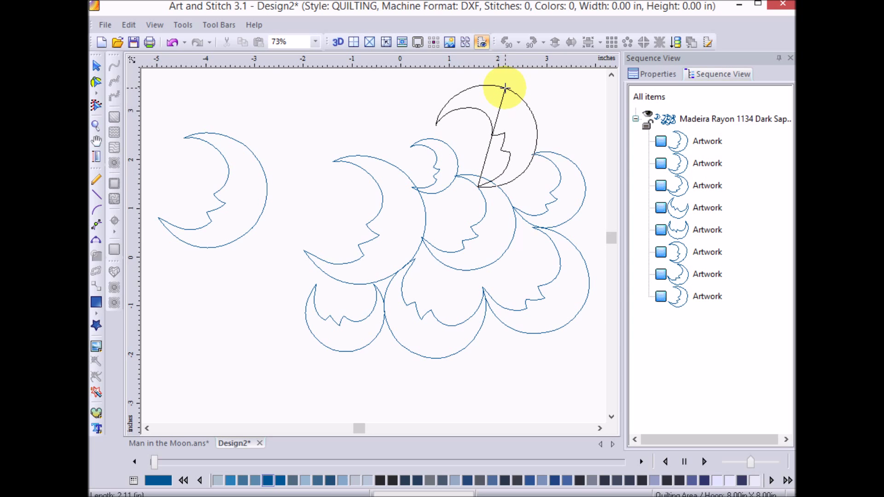
click(505, 87)
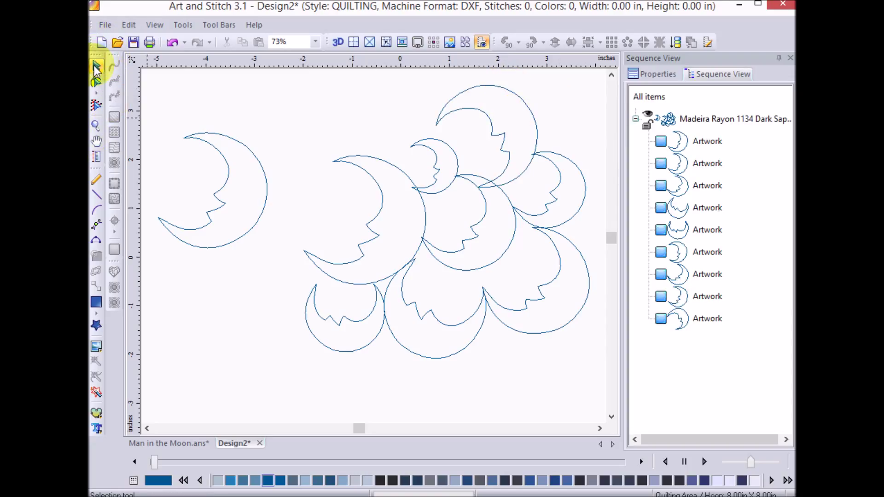
Rotate the newest moon copy and mirror the left crescent horizontally
click(96, 67)
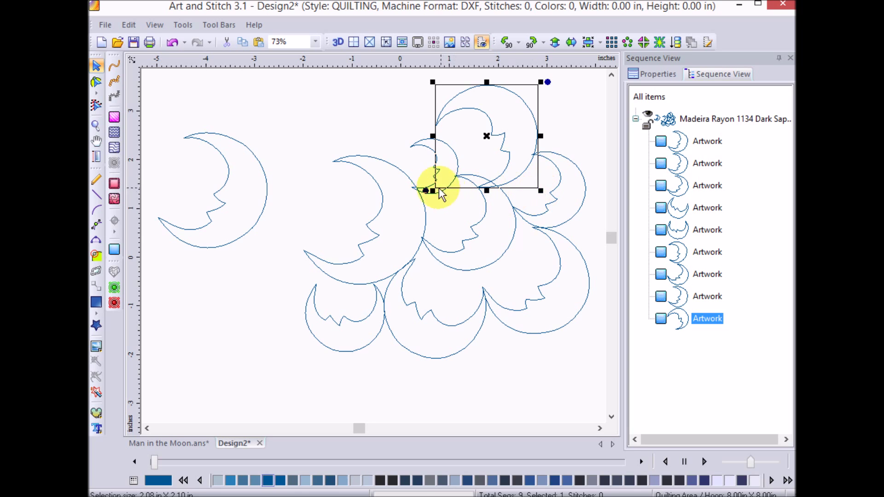
drag(424, 189, 452, 203)
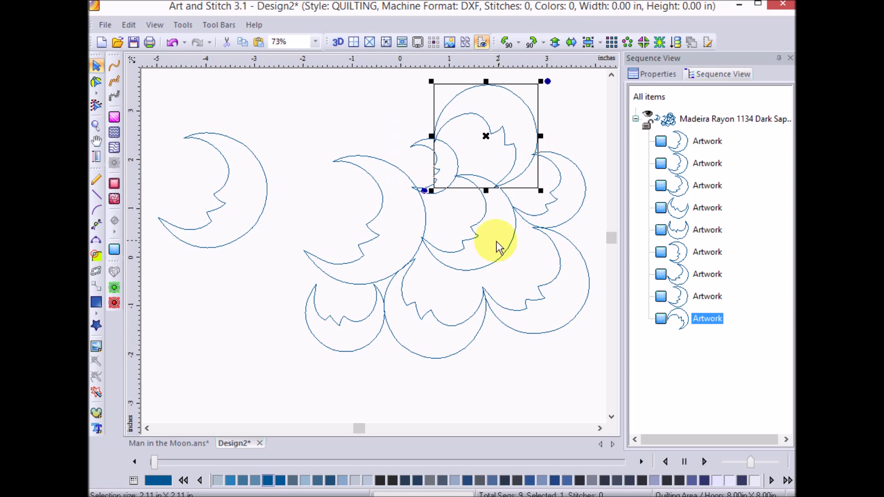
click(236, 247)
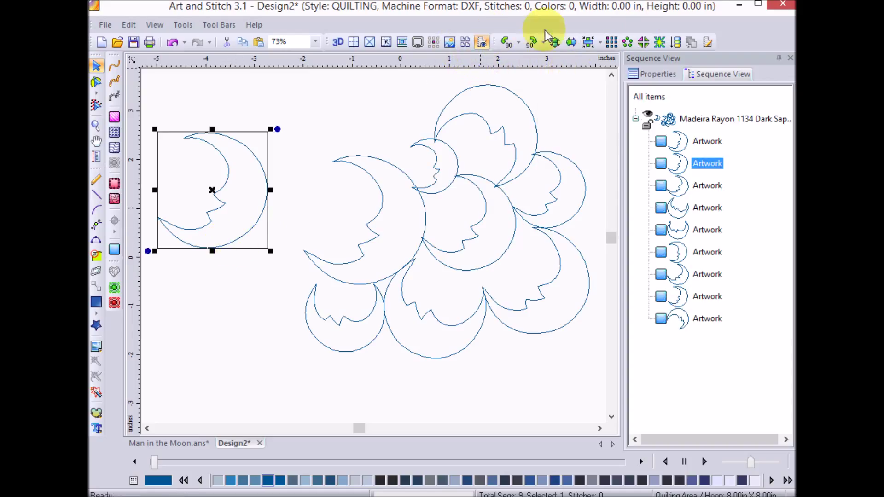
click(571, 44)
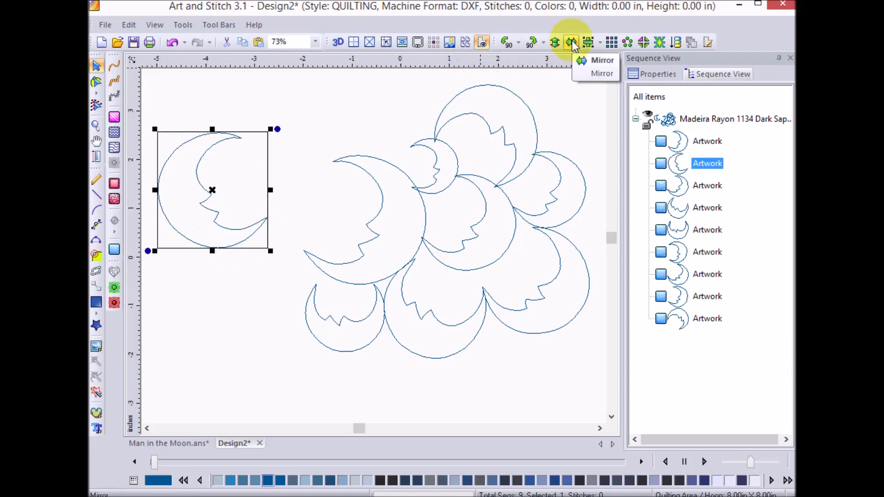
Lay out a line of Power Copy EE copies of the mirrored crescent across the design
right_click(208, 211)
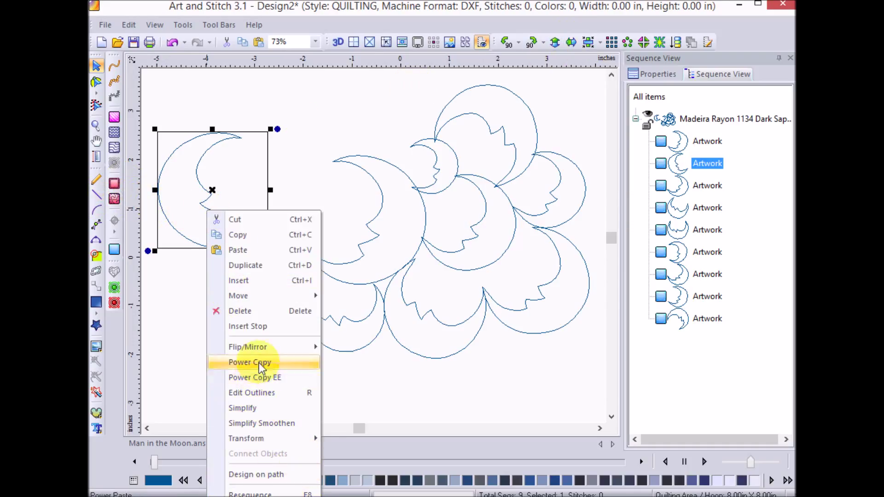
click(261, 381)
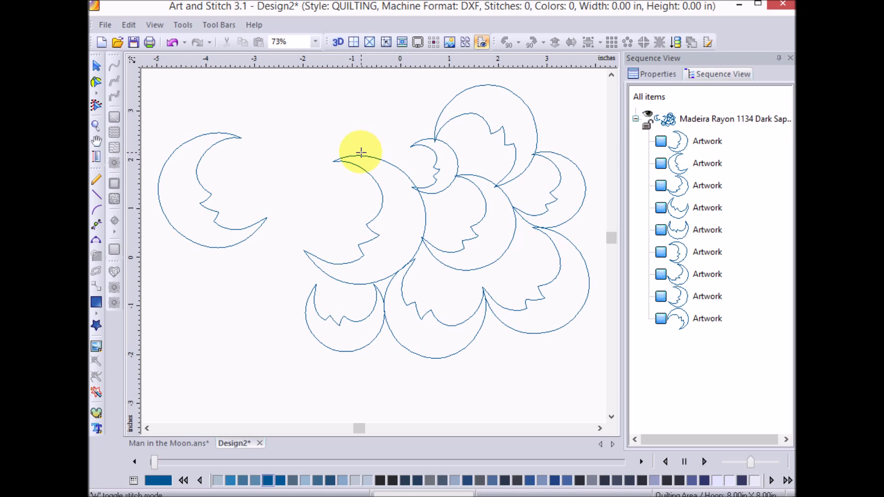
click(362, 156)
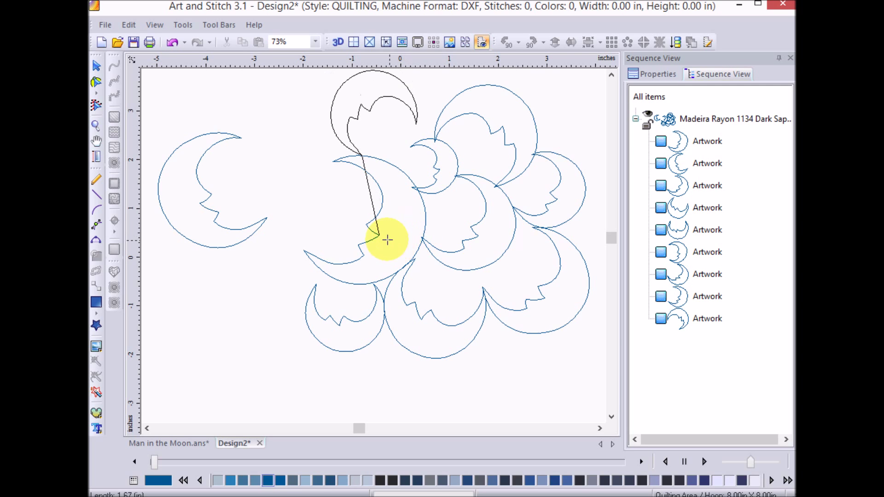
click(369, 242)
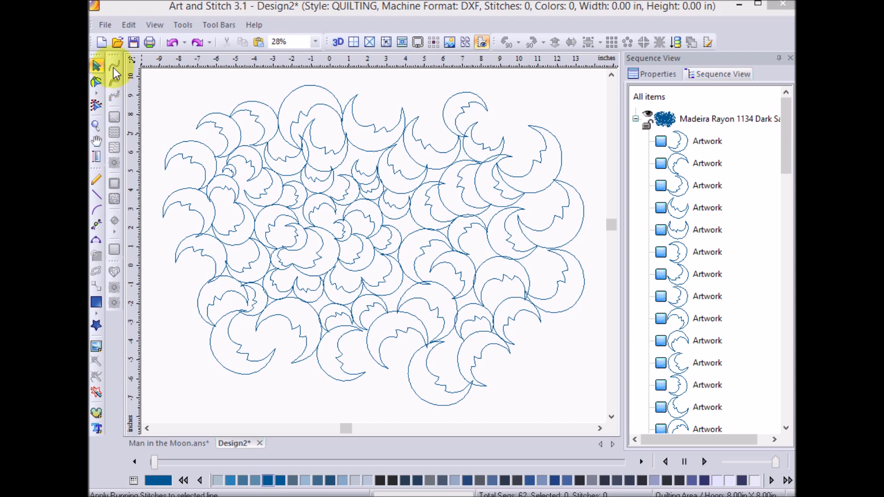
Resize the crowded crescent near the upper left by its corner handles, then deselect it
click(299, 175)
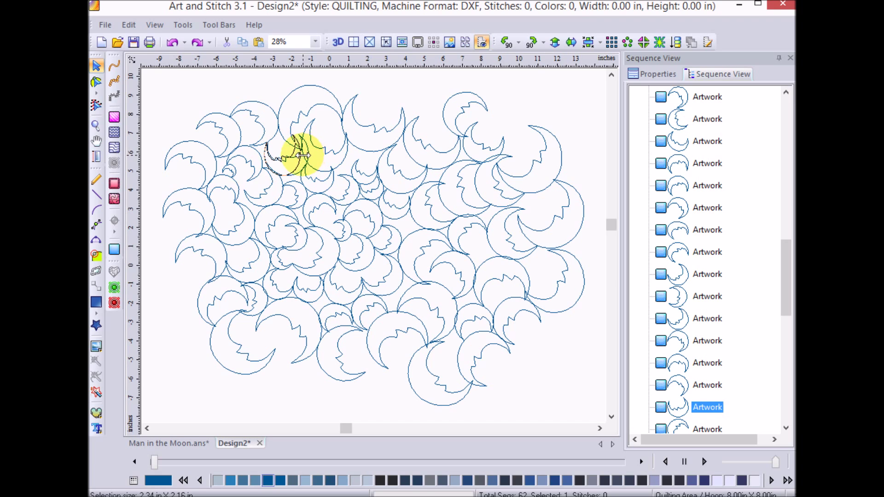
drag(302, 156, 304, 155)
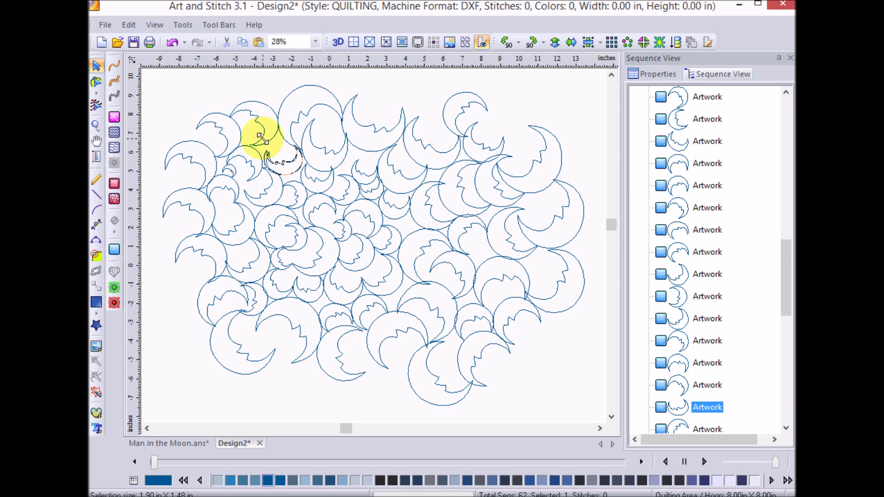
drag(261, 137, 321, 164)
click(287, 159)
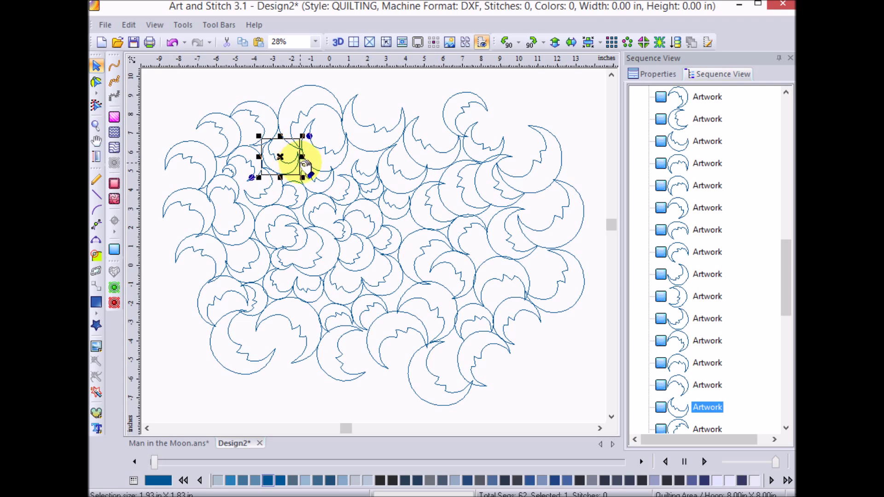
drag(305, 136, 261, 134)
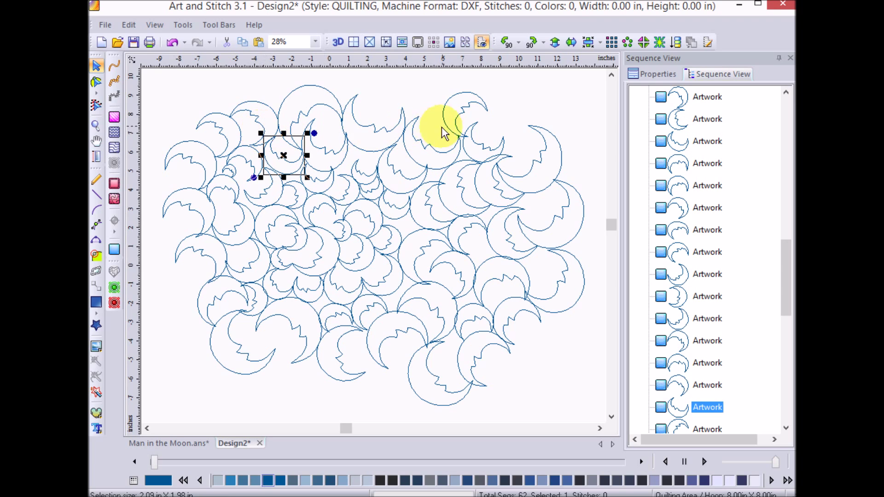
drag(283, 175, 284, 180)
click(561, 102)
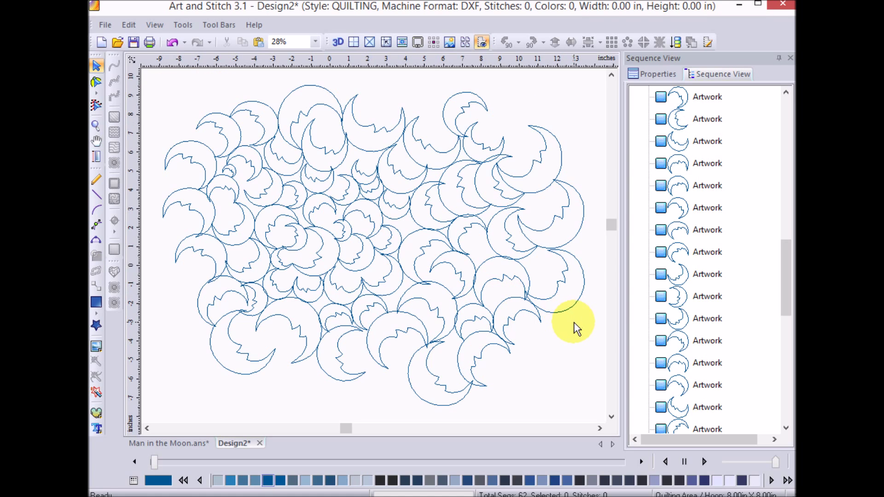
Select all 62 crescents, group them into one object, and expand the thread item in Sequence View
key(ctrl+a)
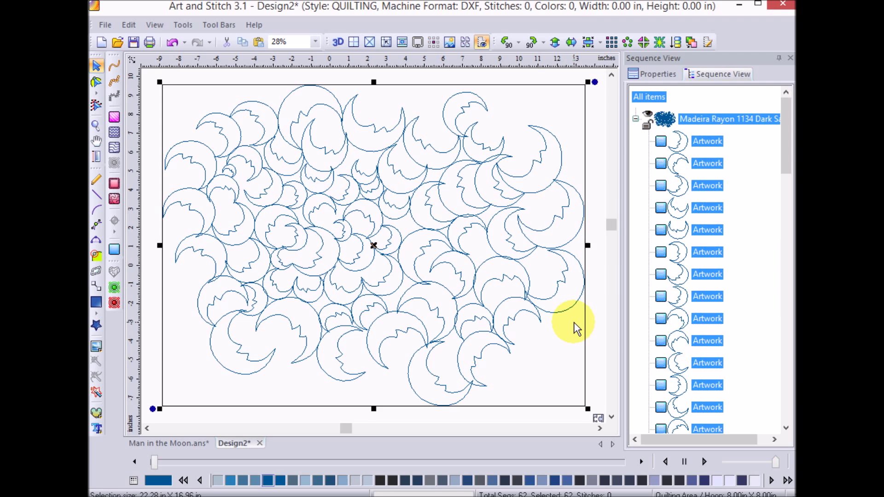
right_click(434, 268)
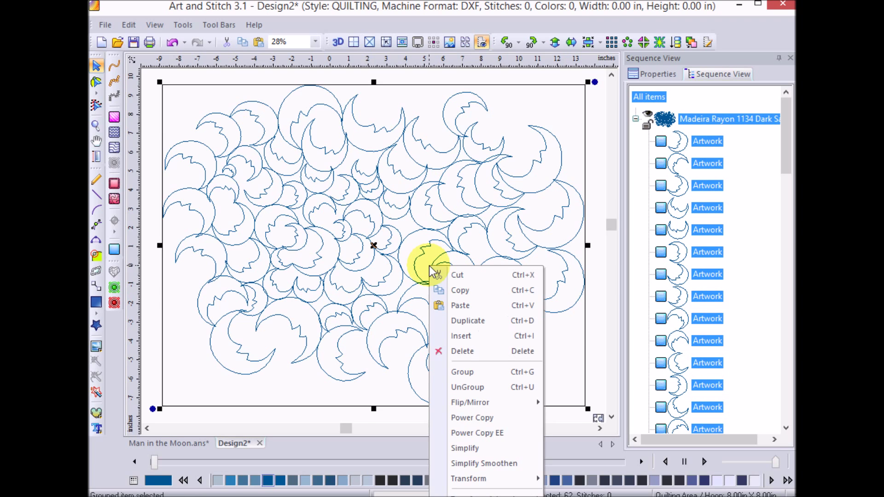
click(466, 495)
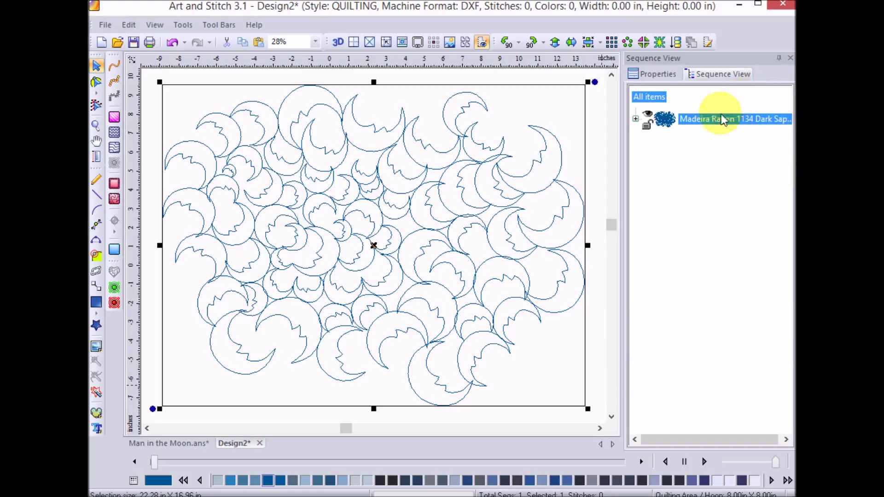
click(636, 119)
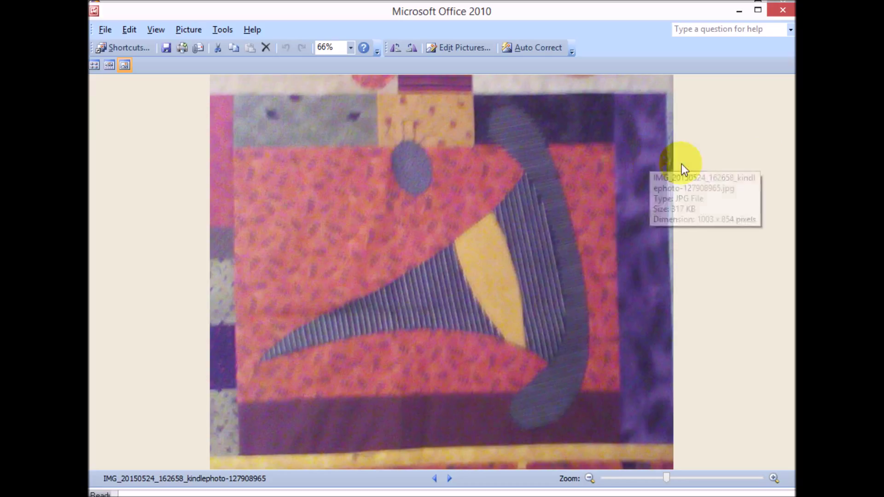
Crop the quilt photo's left, bottom, top and right edges down to 943 x 762 pixels
click(712, 163)
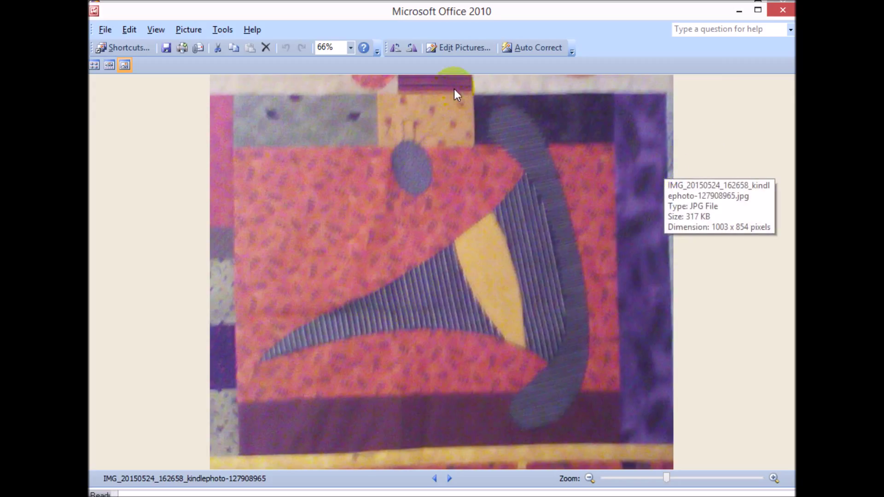
click(468, 48)
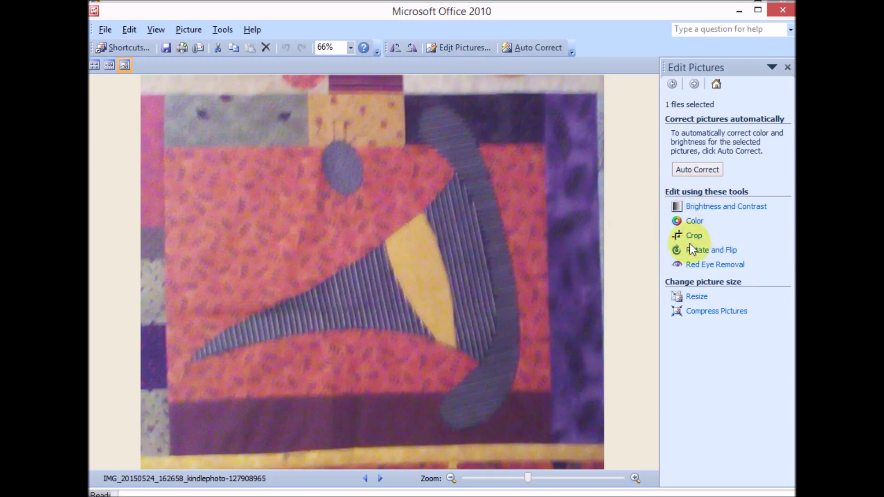
click(698, 237)
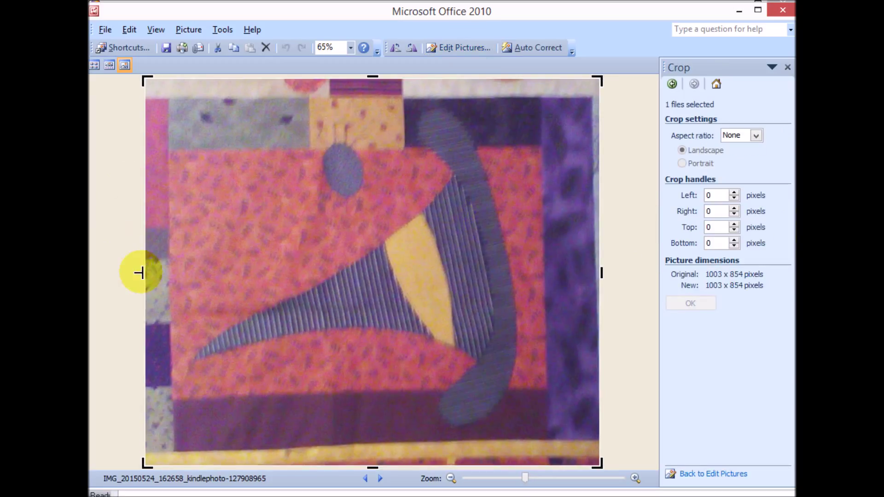
drag(140, 274, 164, 269)
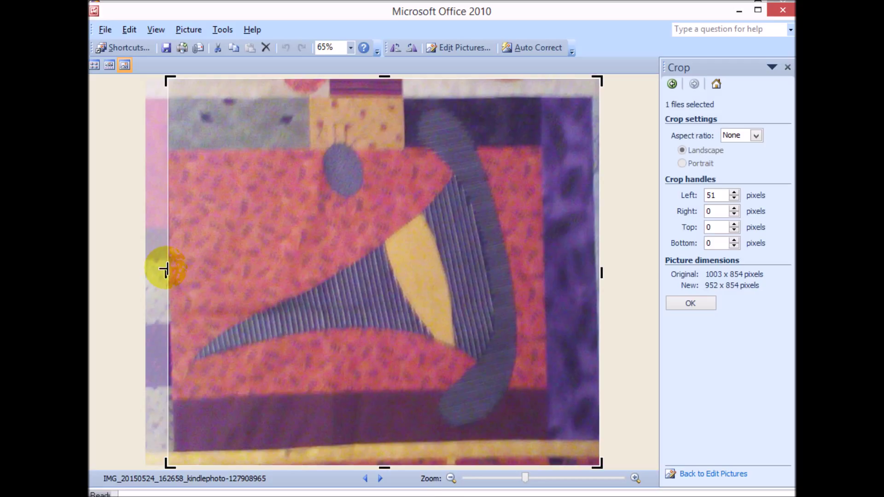
drag(384, 469, 385, 444)
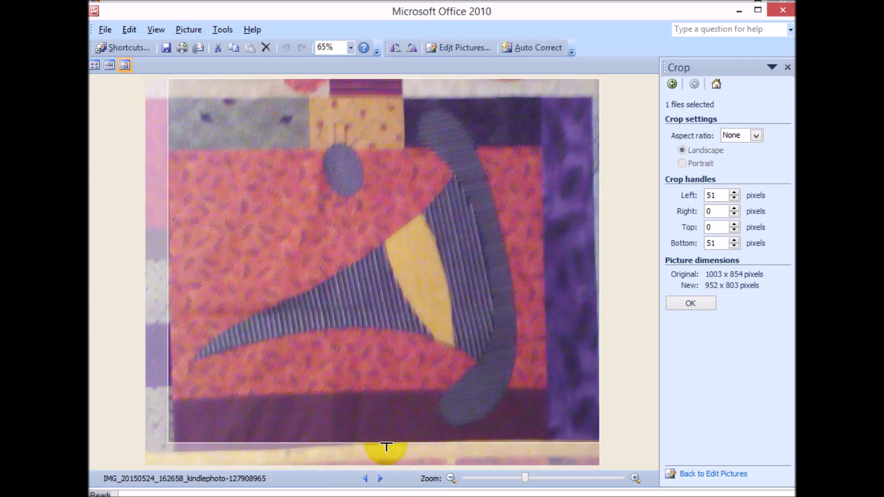
click(382, 93)
drag(386, 77, 386, 94)
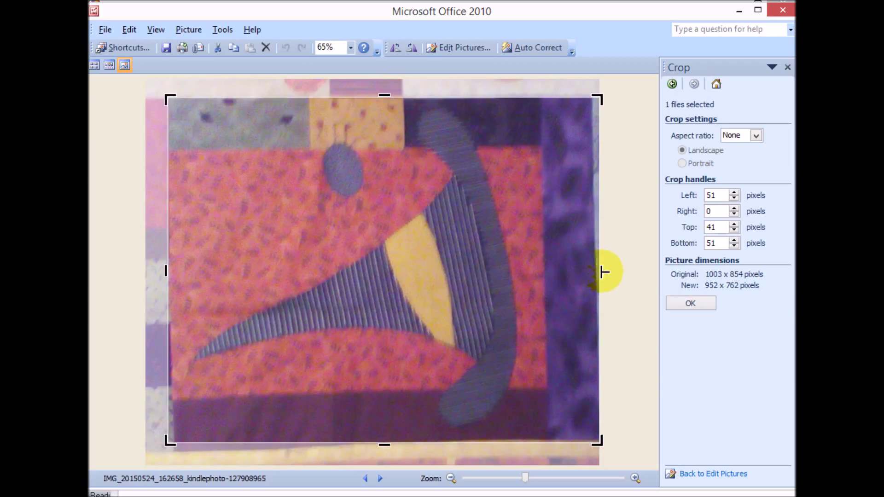
drag(605, 272, 599, 272)
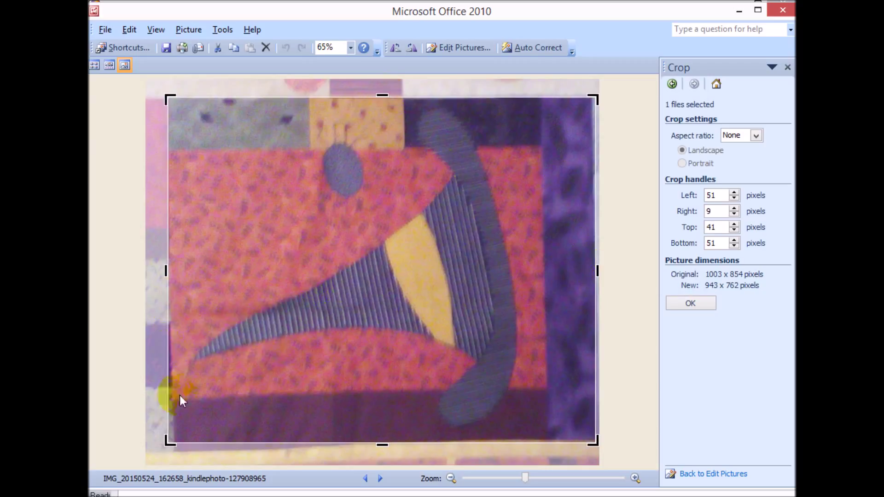
click(692, 305)
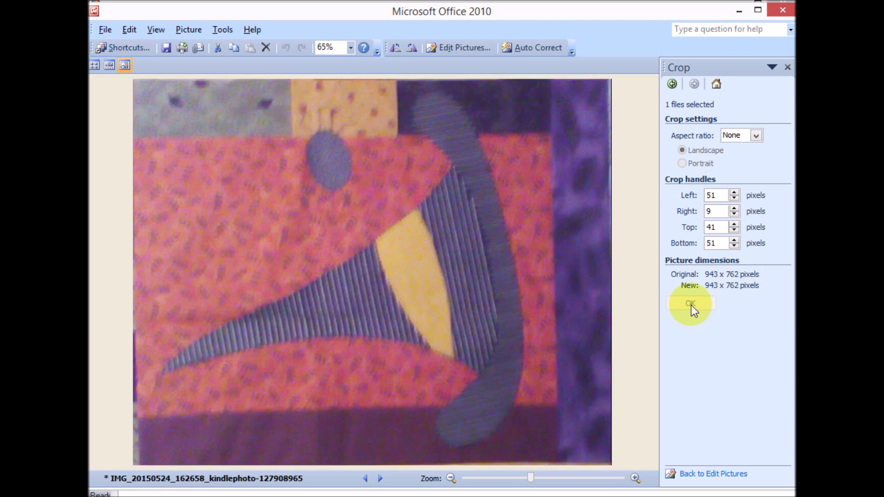
click(105, 30)
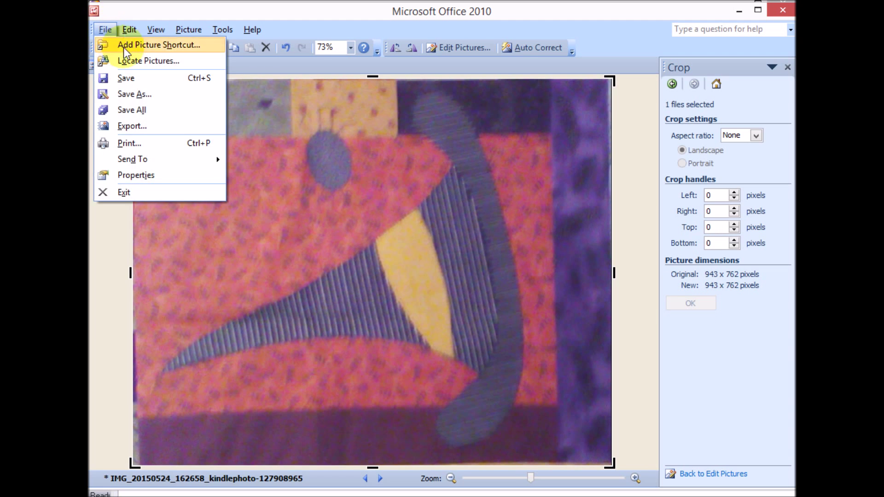
Save the cropped quilt photo to the Desktop under the new name 'halloween'
click(137, 94)
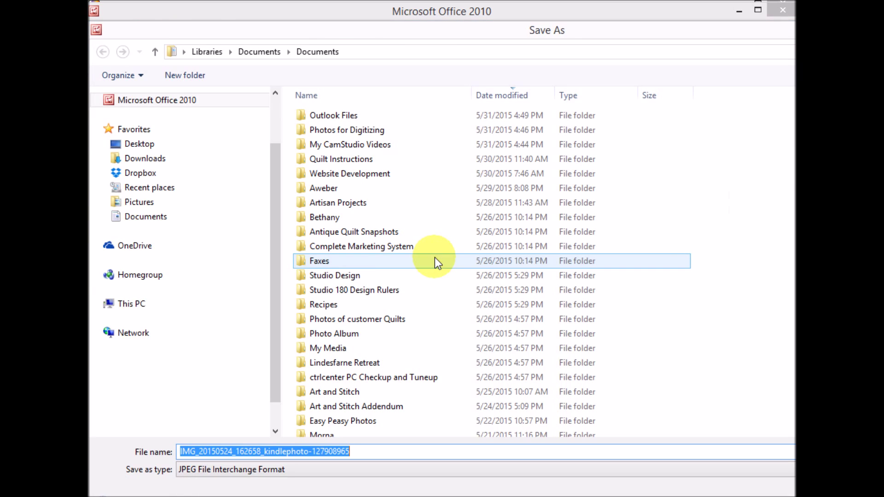
scroll(158, 237, down, 2)
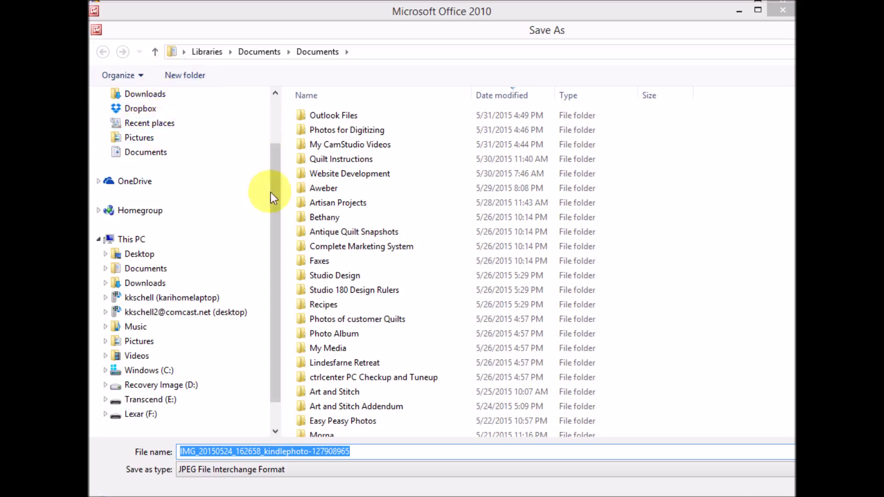
drag(275, 192, 275, 149)
click(151, 148)
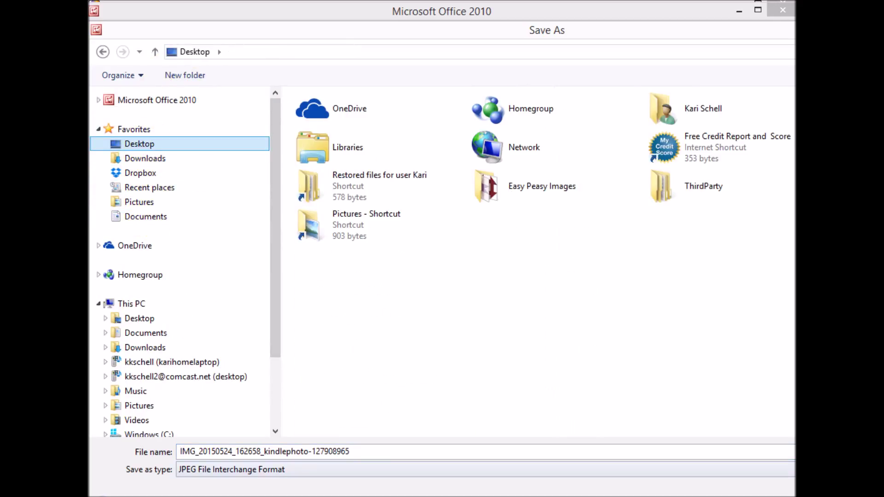
click(368, 449)
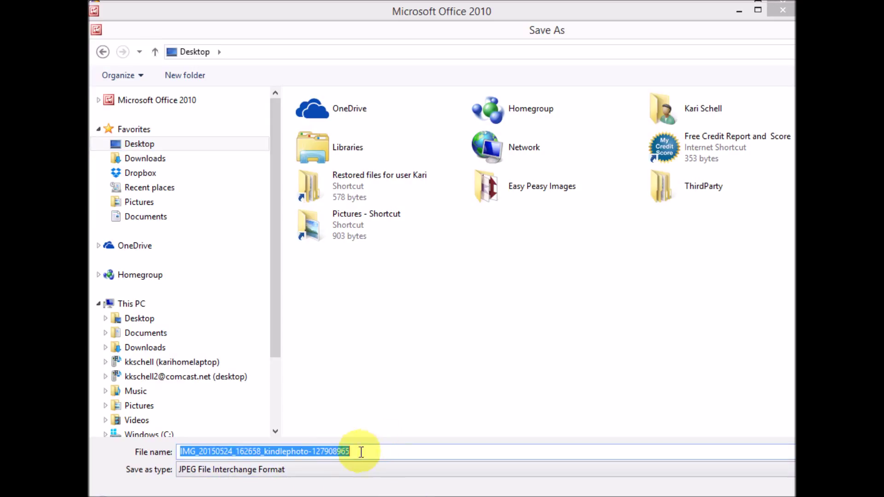
text(ha)
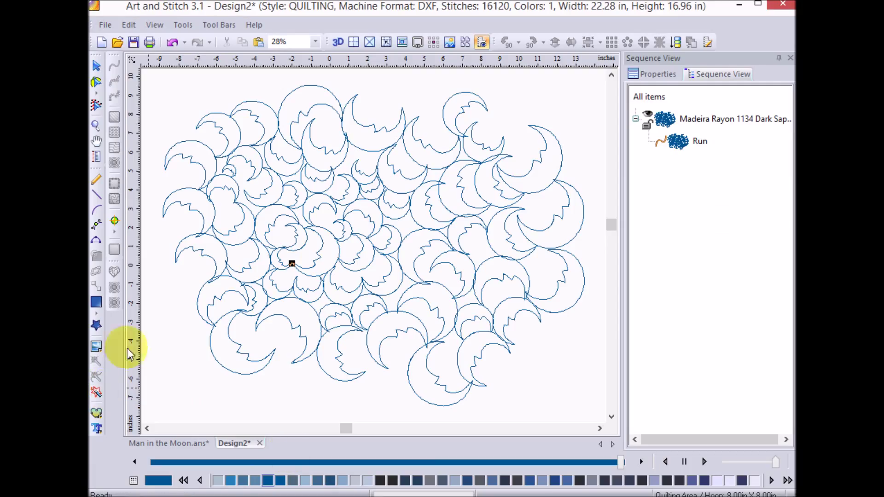
Load the 'halloween' picture from the Desktop as the design's backdrop image
click(97, 346)
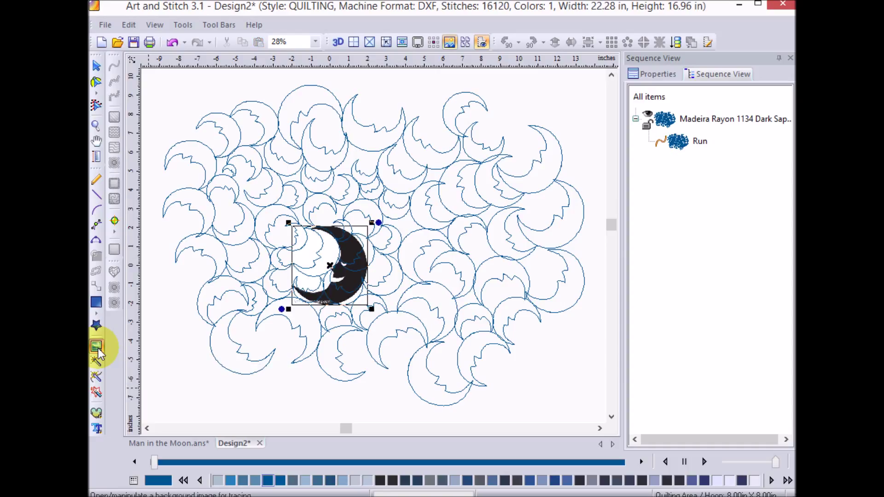
right_click(347, 297)
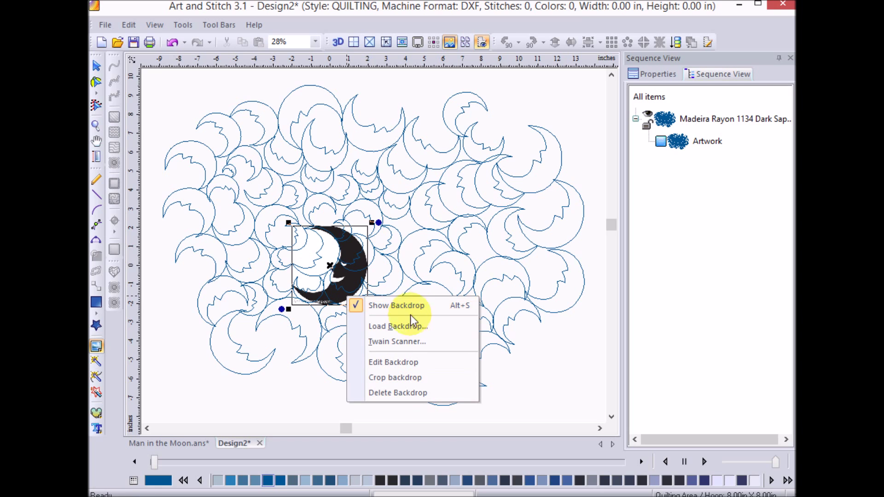
click(411, 328)
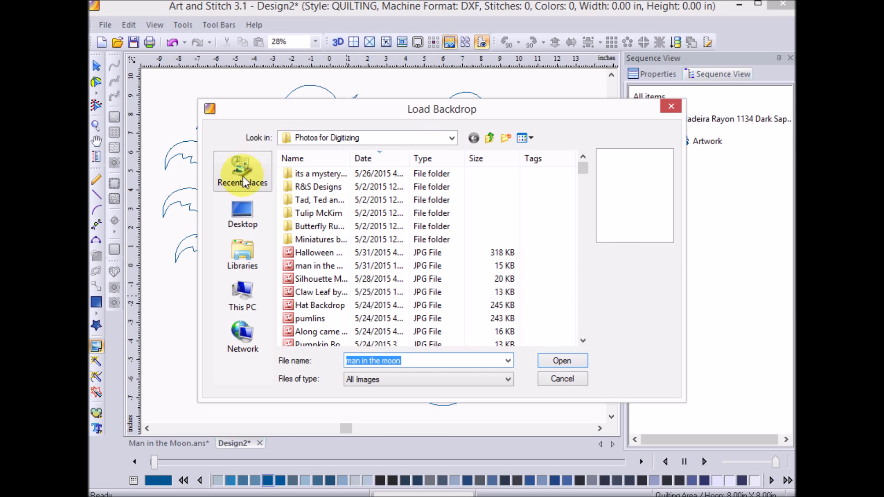
click(240, 217)
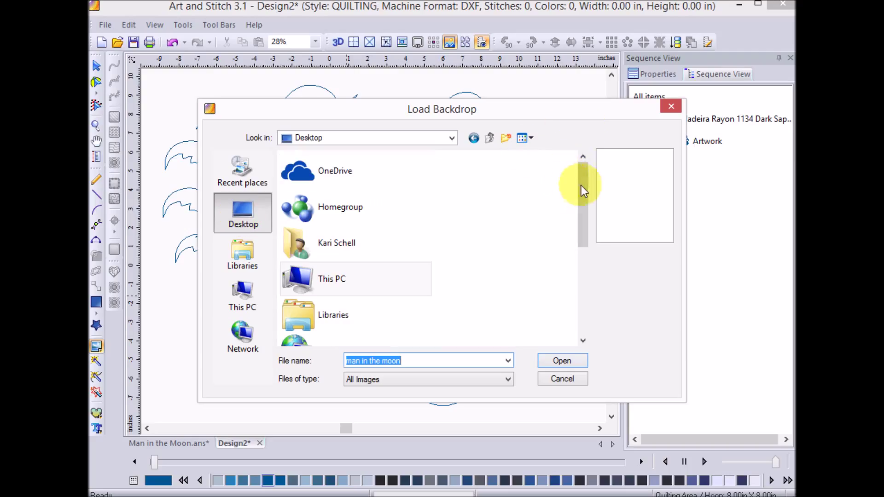
drag(583, 187, 590, 260)
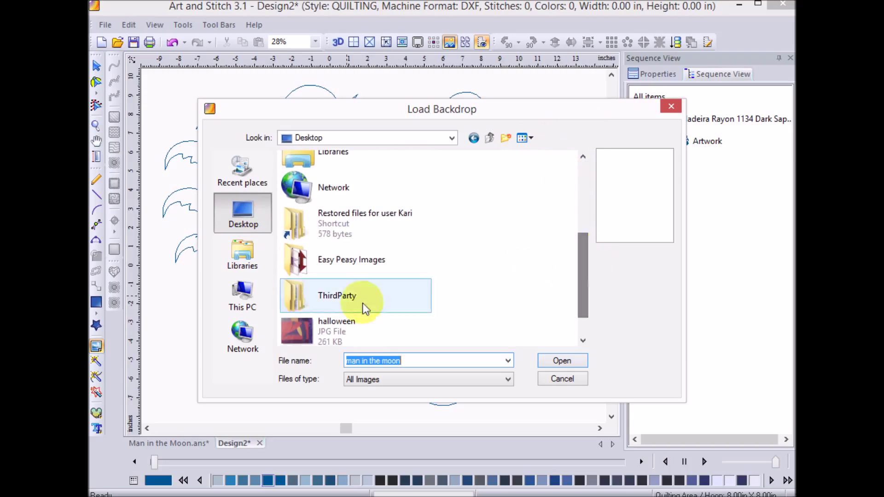
click(296, 328)
click(564, 360)
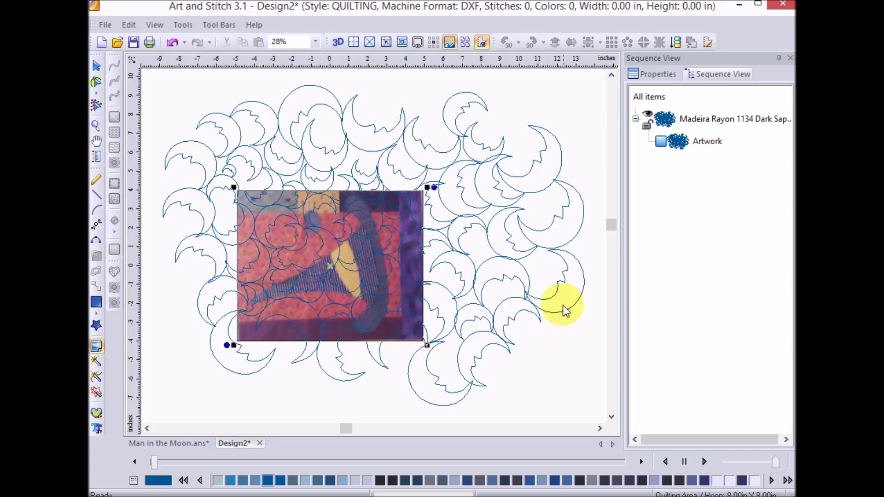
Set the backdrop width to 19 in and move it up and right under the design
click(663, 76)
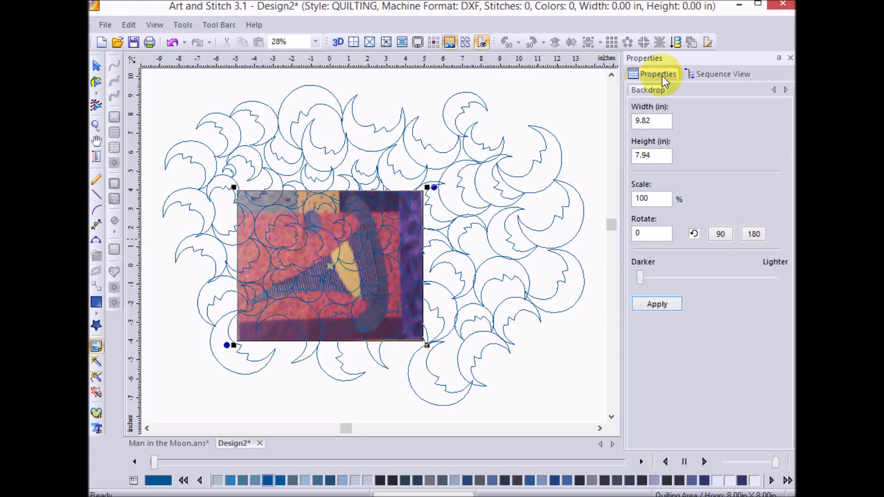
double_click(657, 120)
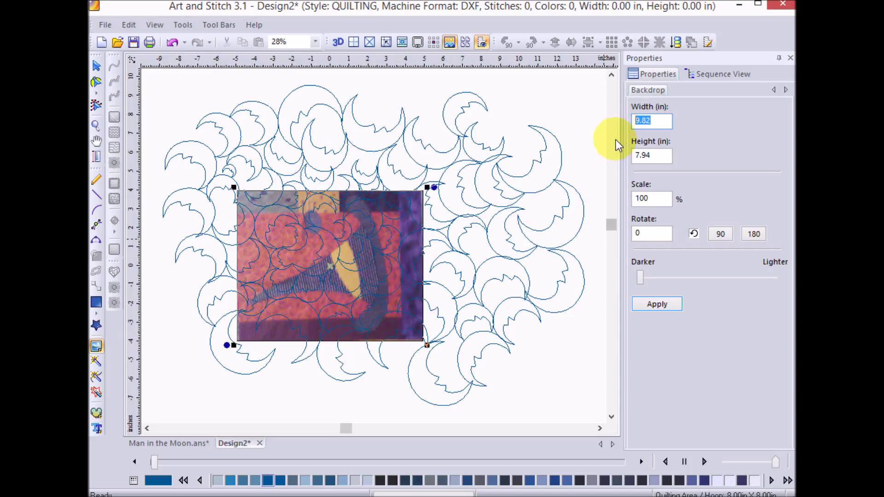
text(19)
click(657, 304)
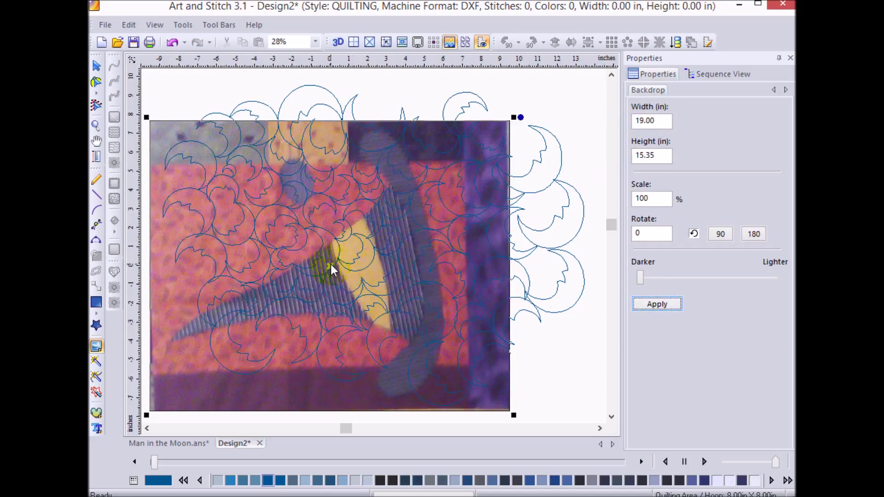
drag(331, 265, 362, 245)
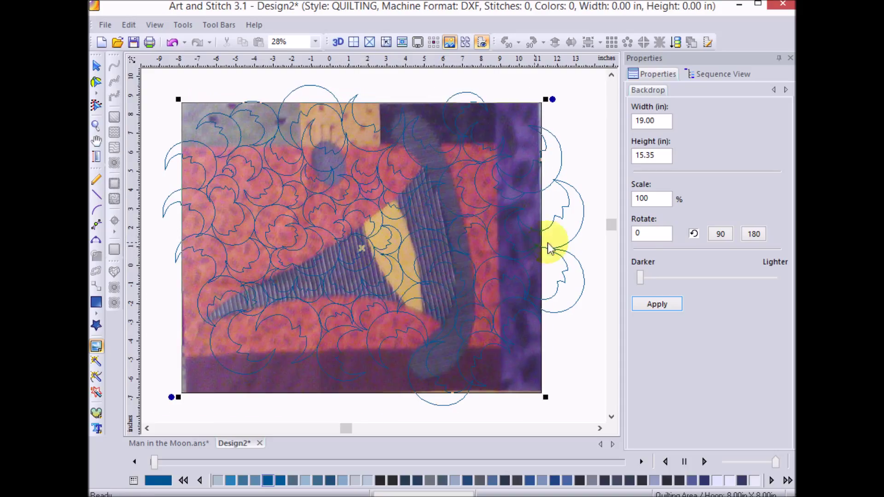
Lighten the backdrop to a pale tone with the Darker/Lighter slider and apply it
drag(640, 277, 671, 279)
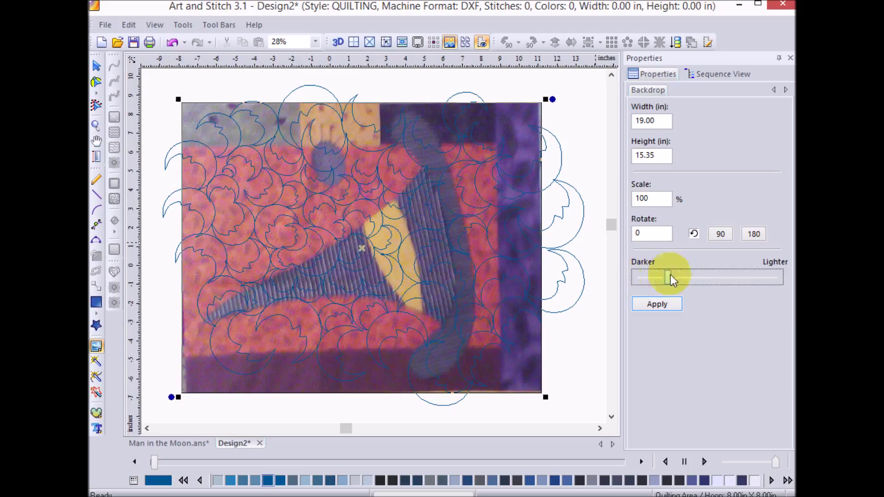
click(661, 306)
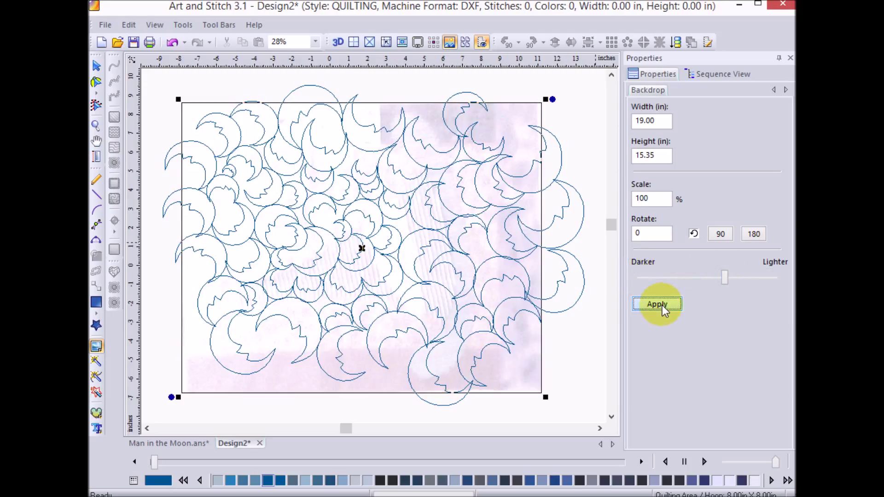
drag(725, 278, 690, 279)
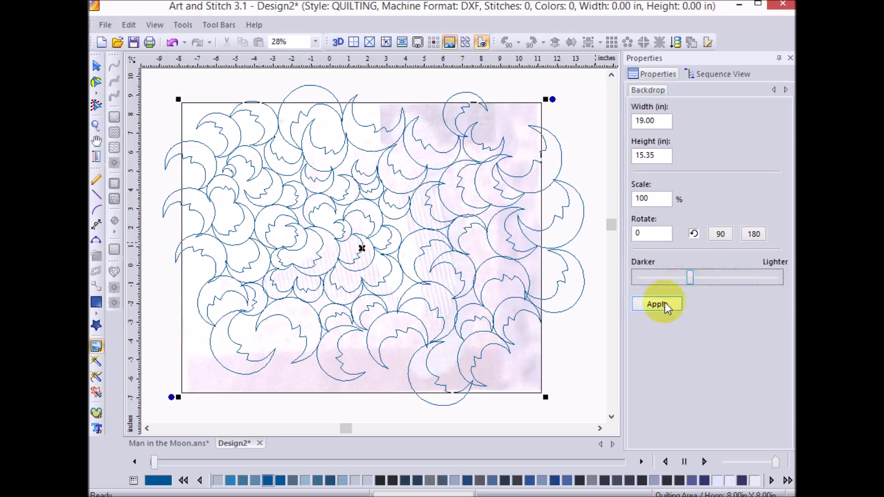
click(664, 306)
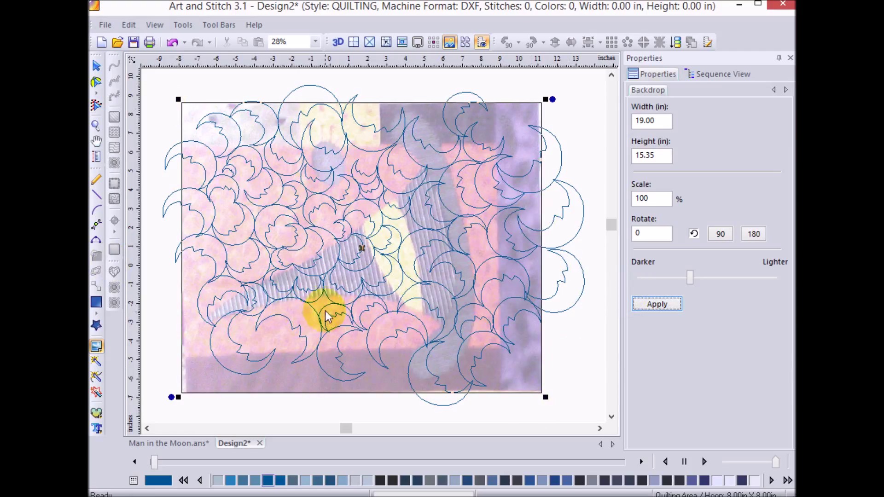
click(96, 65)
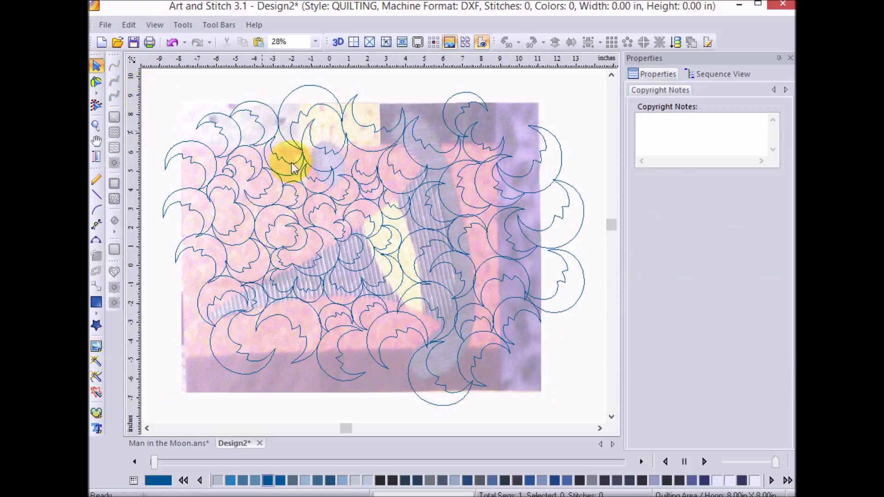
Select the moon quilting design and enlarge it past the backdrop edges by its corner handle
click(573, 304)
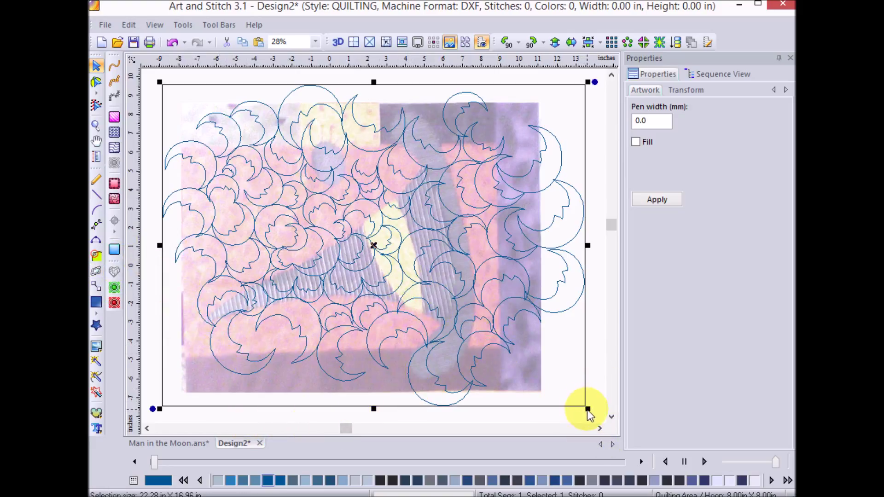
drag(588, 410, 624, 450)
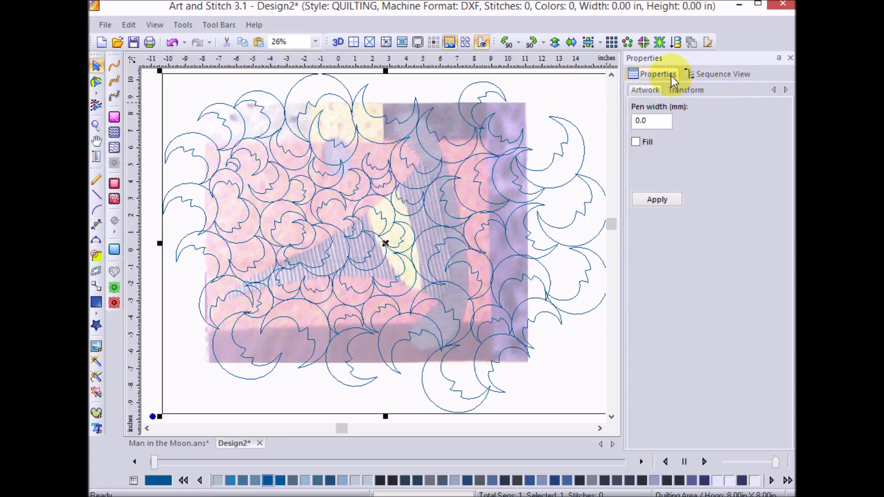
Hide the Artwork item's quilting stitches in Sequence View so only the backdrop shows
click(681, 91)
click(732, 76)
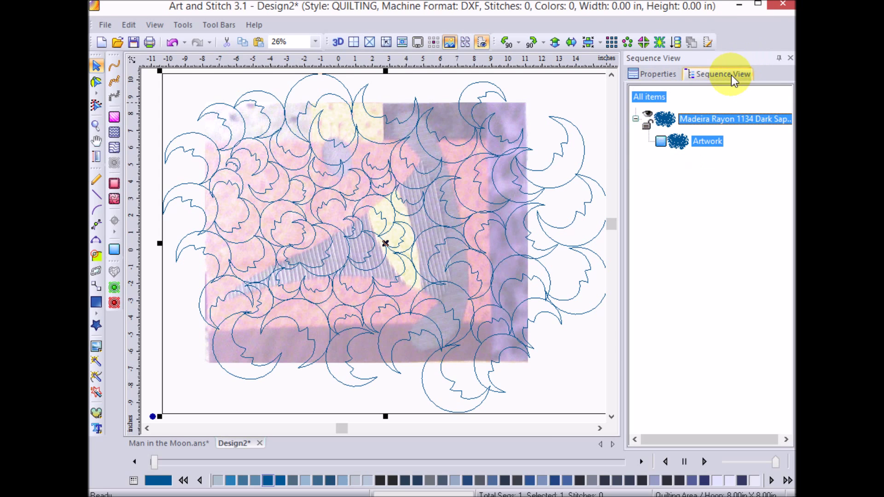
click(661, 141)
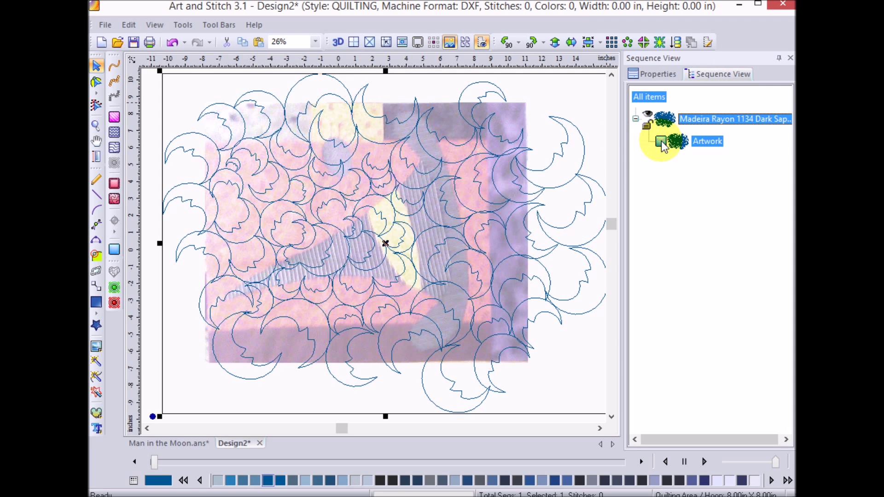
click(649, 115)
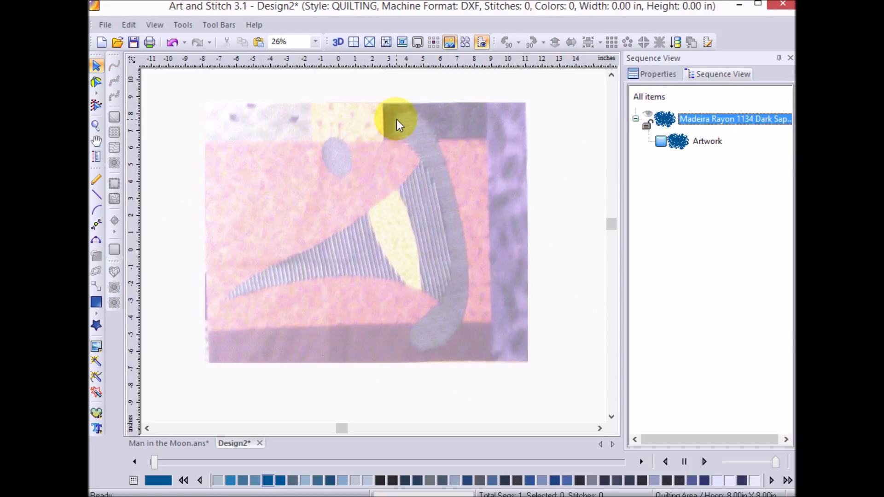
click(97, 211)
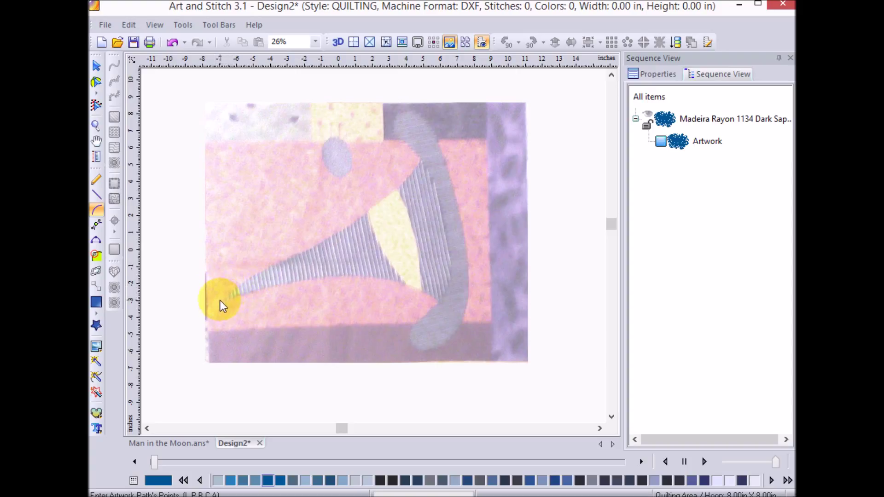
Trace the hat's upper edge from its left tip up over the top of the grey band
click(222, 300)
click(300, 253)
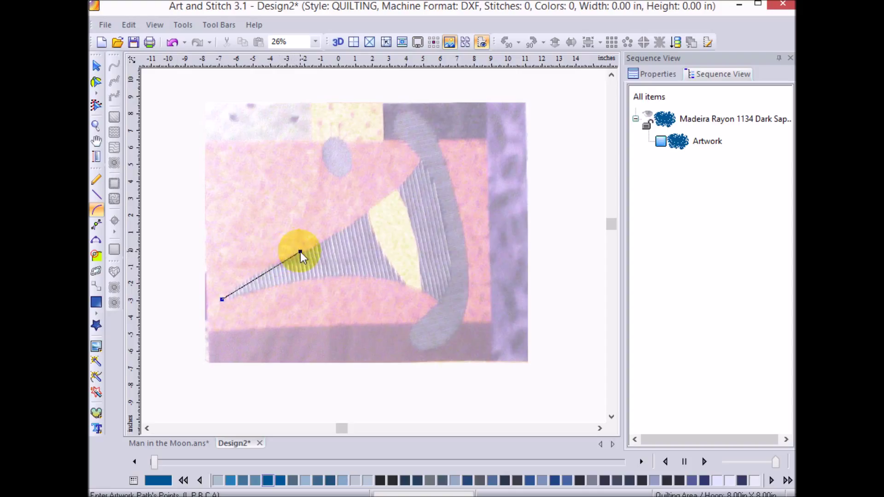
click(369, 212)
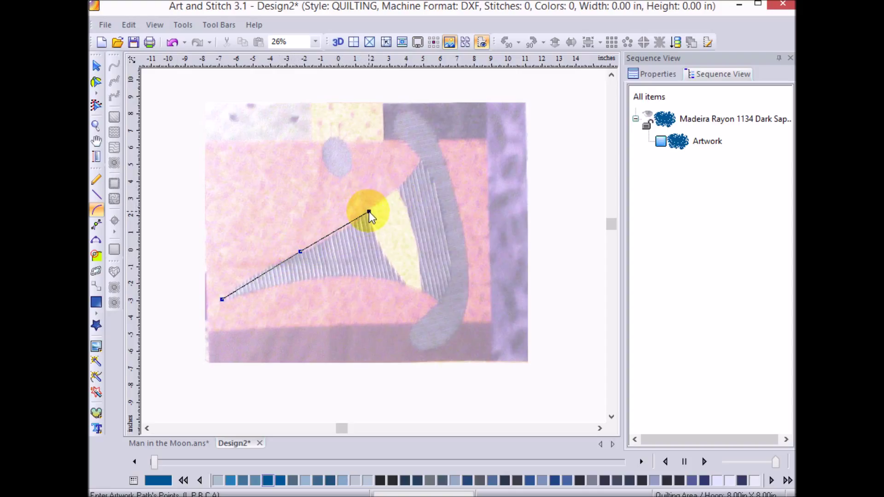
click(422, 159)
click(408, 142)
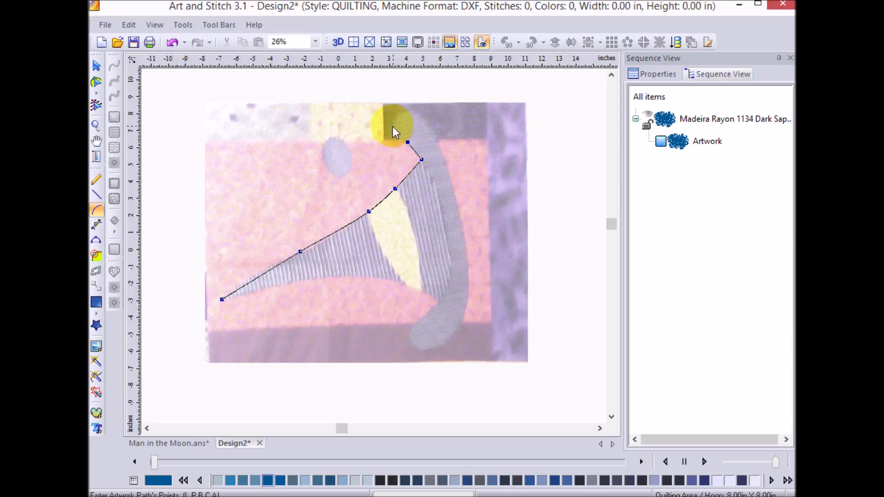
click(406, 110)
click(436, 138)
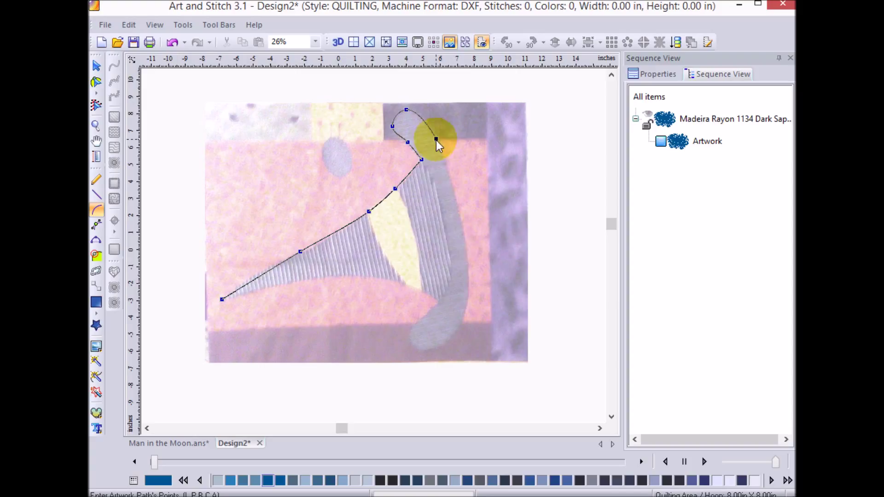
Trace down and around the grey band, then close the outline back at the hat's tip
click(464, 234)
click(466, 303)
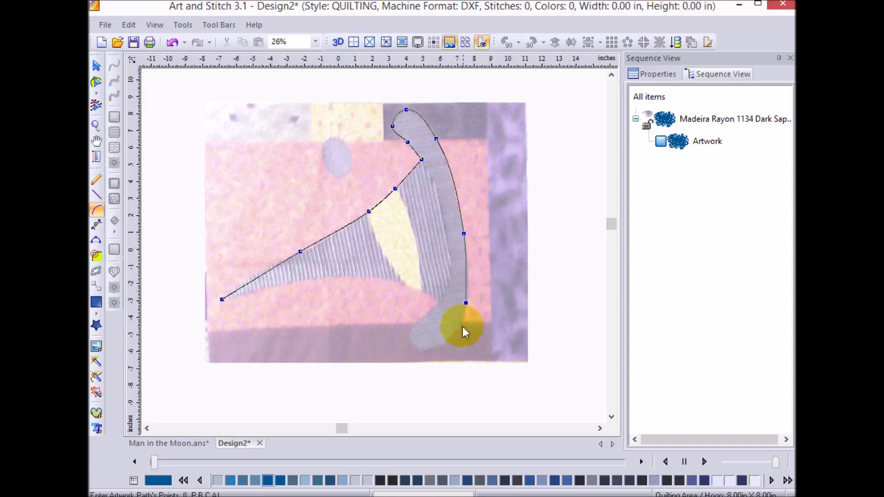
click(448, 343)
click(420, 349)
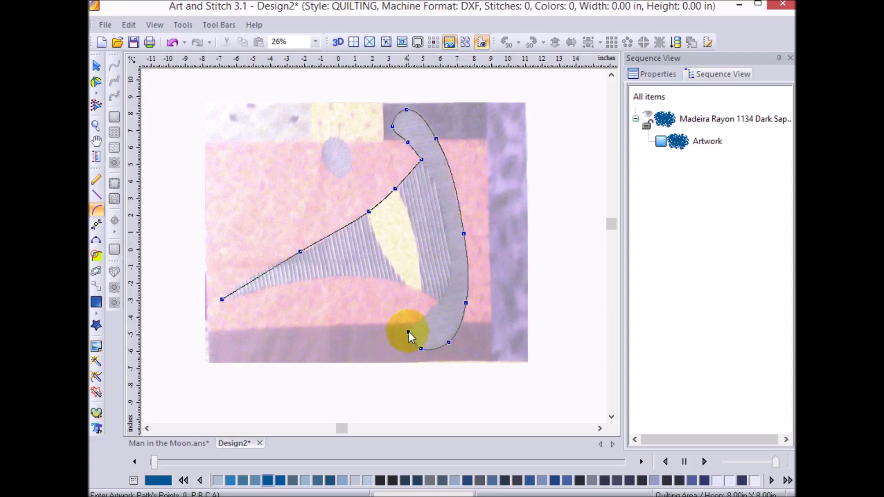
click(422, 317)
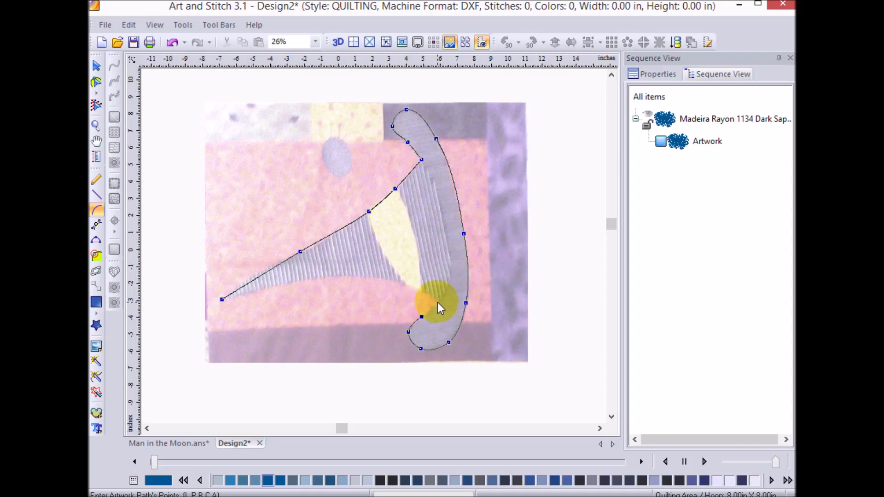
click(437, 302)
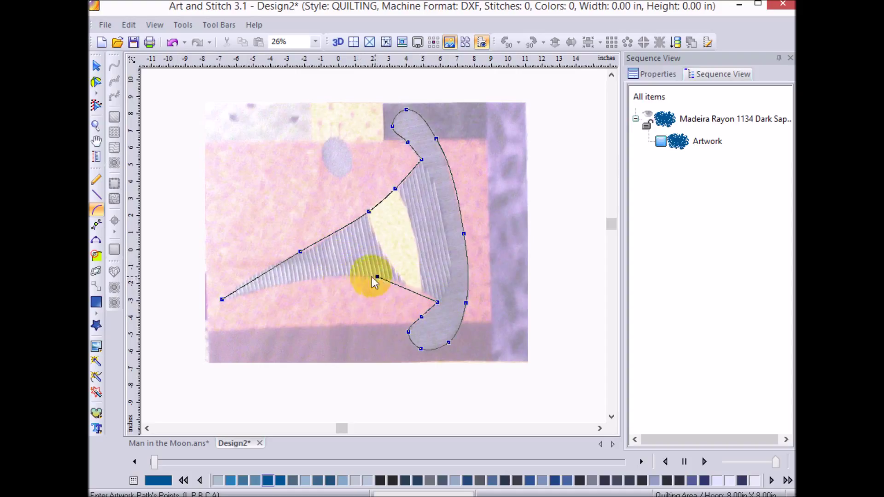
click(222, 300)
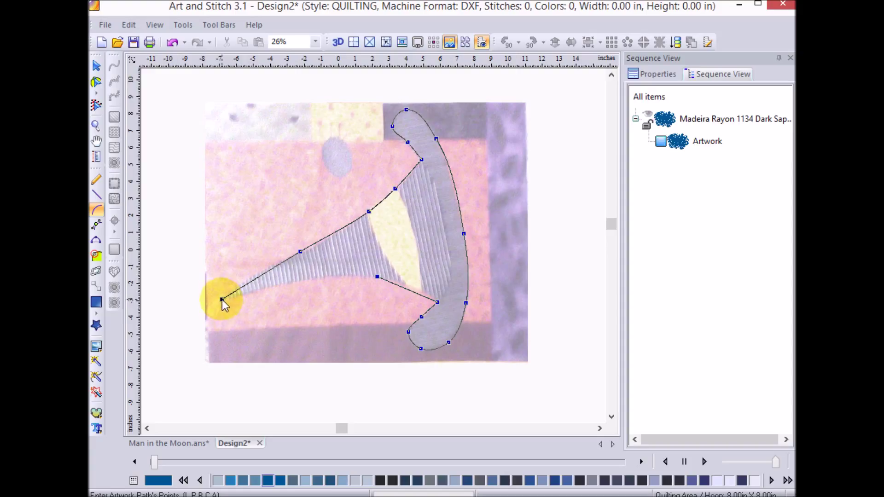
click(222, 300)
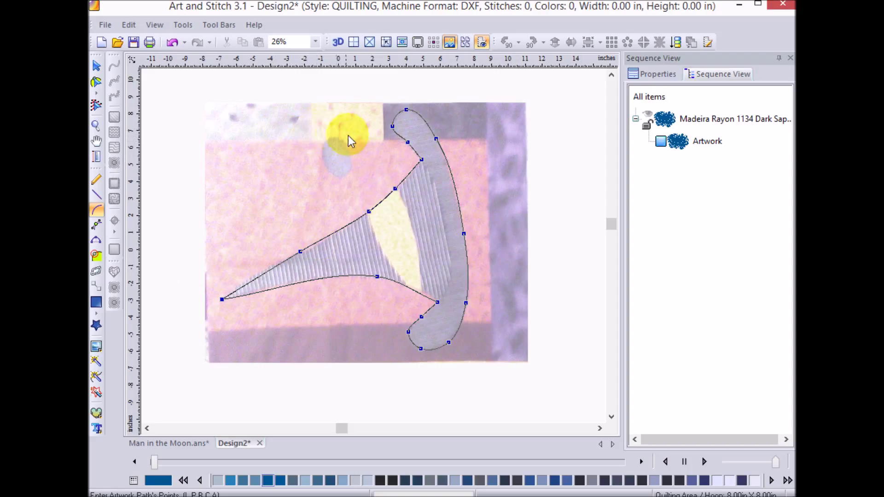
key(z)
drag(320, 118, 388, 177)
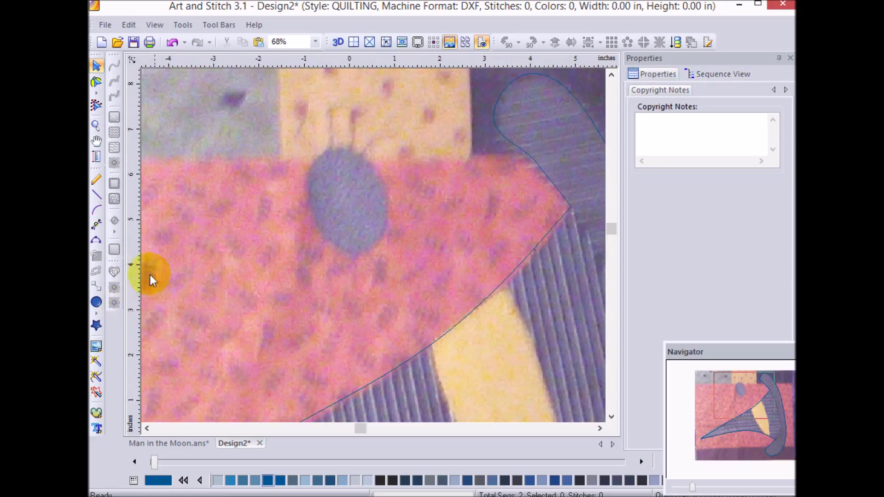
Draw an ellipse, about 3.27 x 5.16 in, enlarged and moved up to ring the spider
click(97, 316)
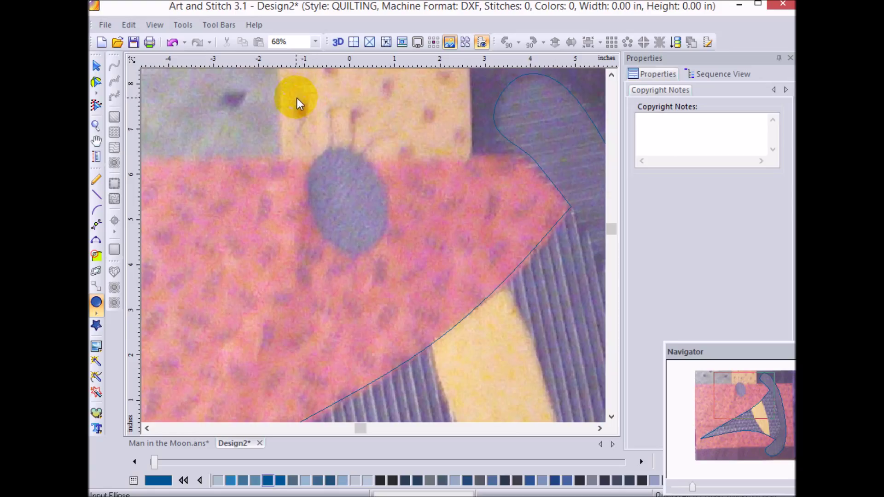
drag(298, 101, 428, 305)
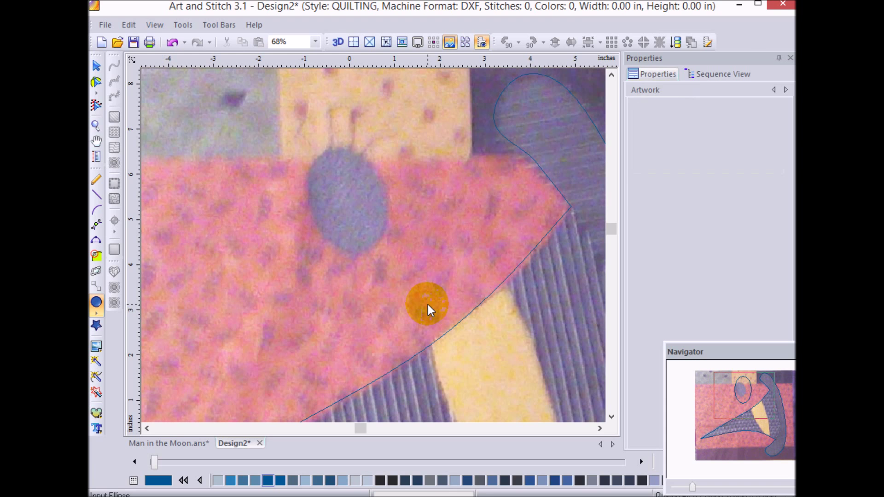
drag(362, 200, 335, 200)
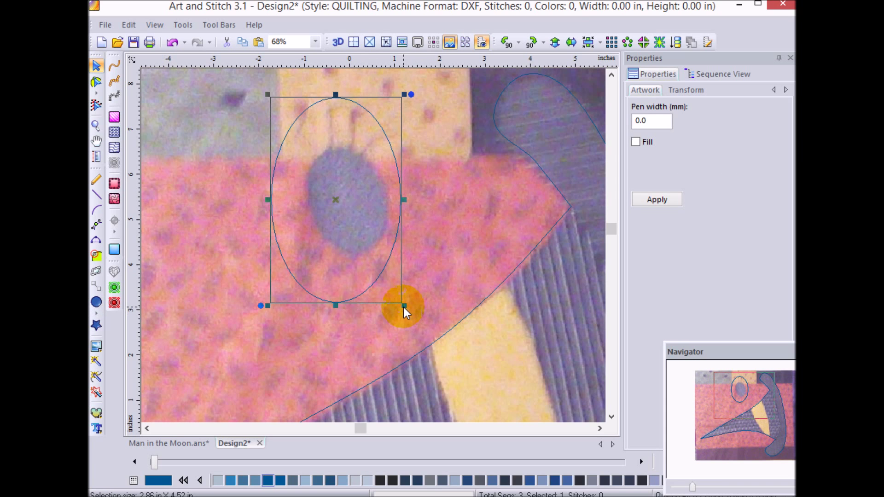
drag(404, 306, 438, 325)
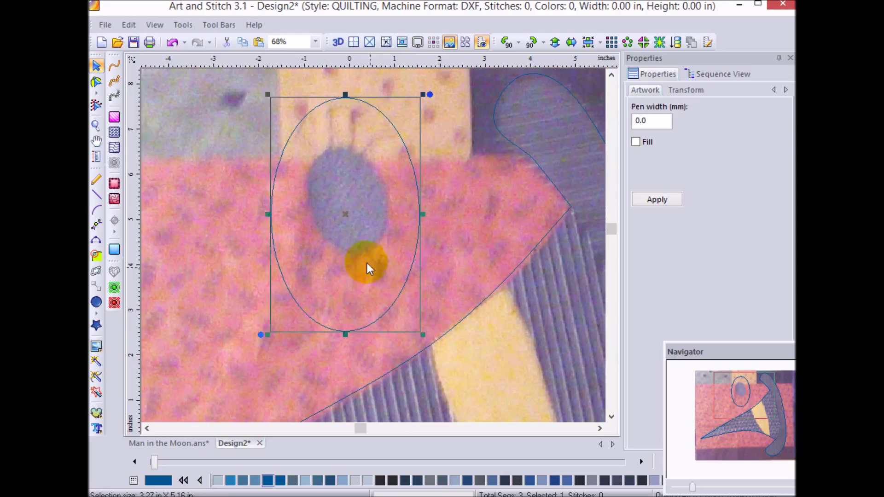
drag(410, 263, 413, 254)
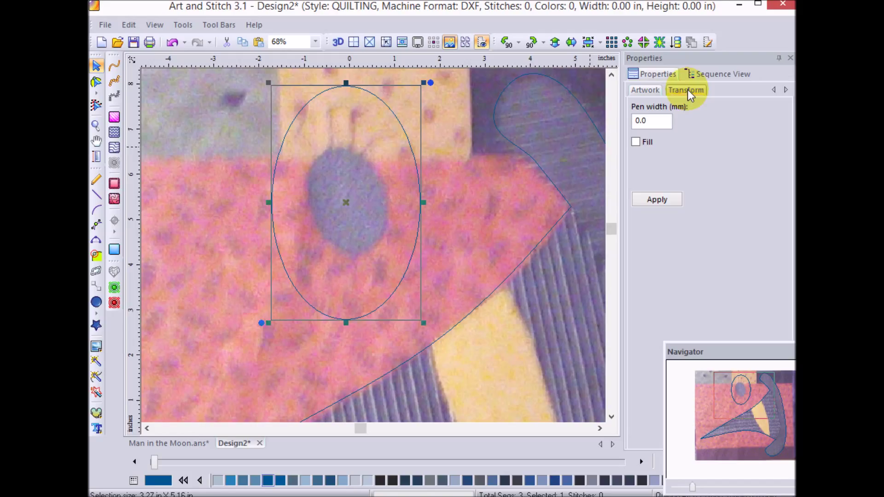
Lighten the backdrop further to a washed-out tone with the Darker/Lighter slider
click(97, 347)
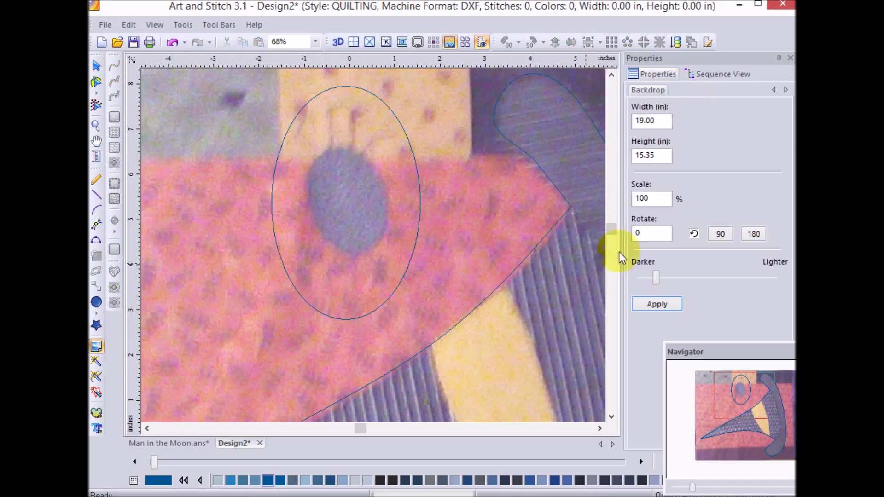
drag(657, 276, 686, 277)
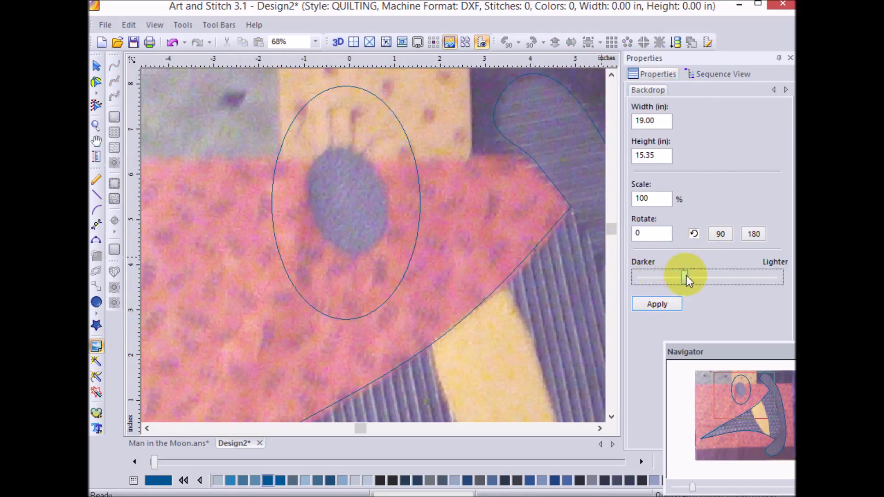
click(659, 305)
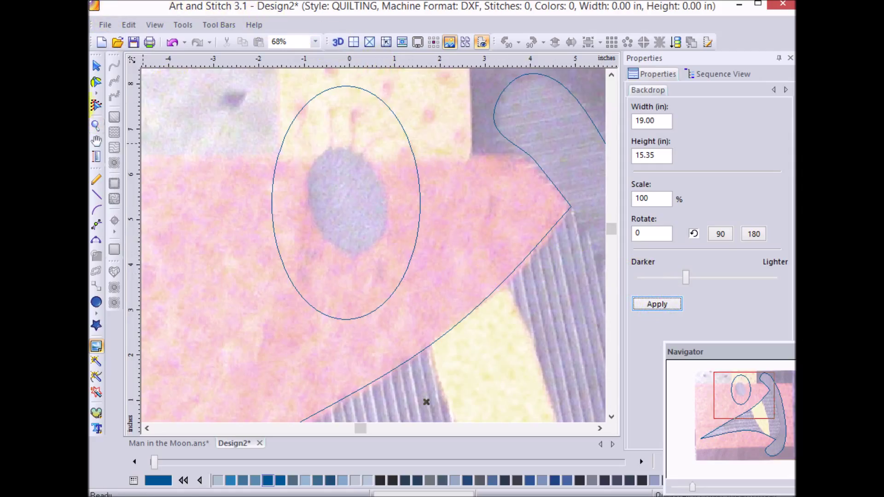
click(96, 82)
Edit the hat outline's nodes to reshape its lower curve and right curve
click(572, 207)
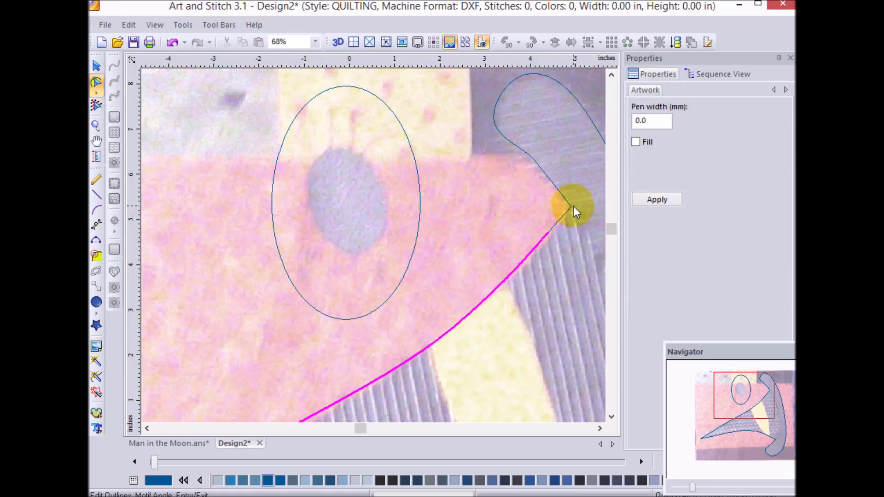
click(501, 284)
click(512, 281)
click(571, 207)
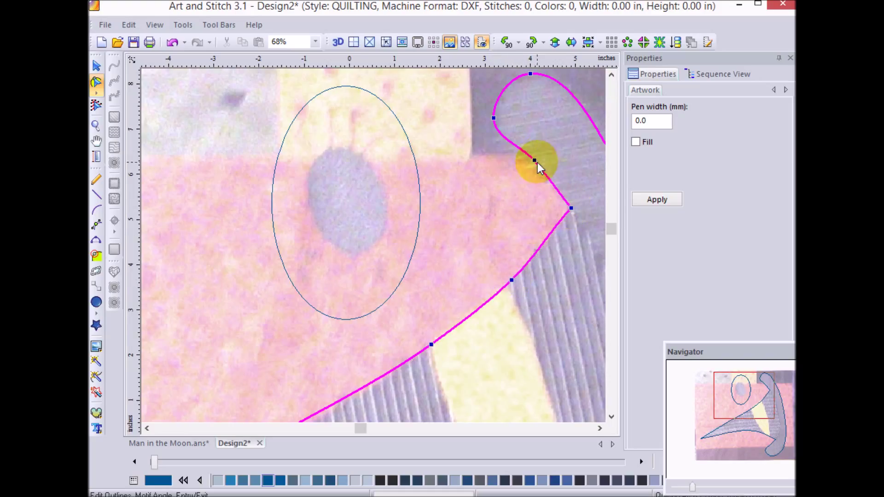
click(531, 131)
click(497, 118)
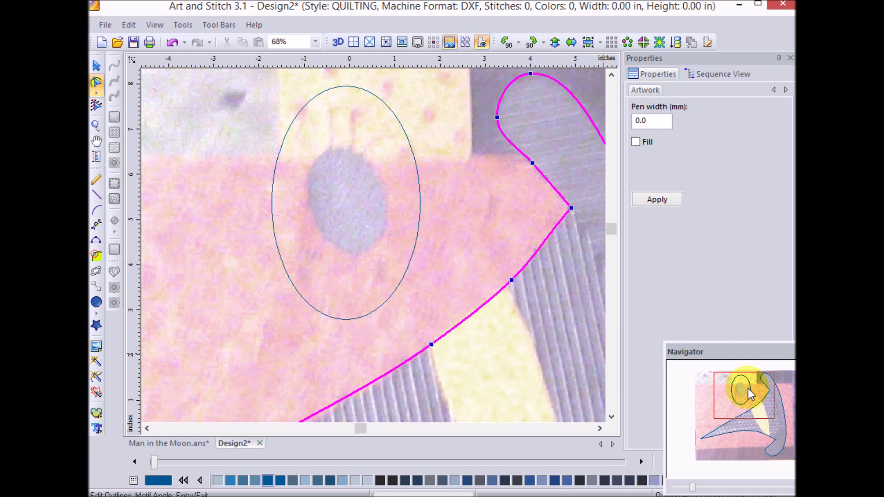
drag(748, 388, 755, 424)
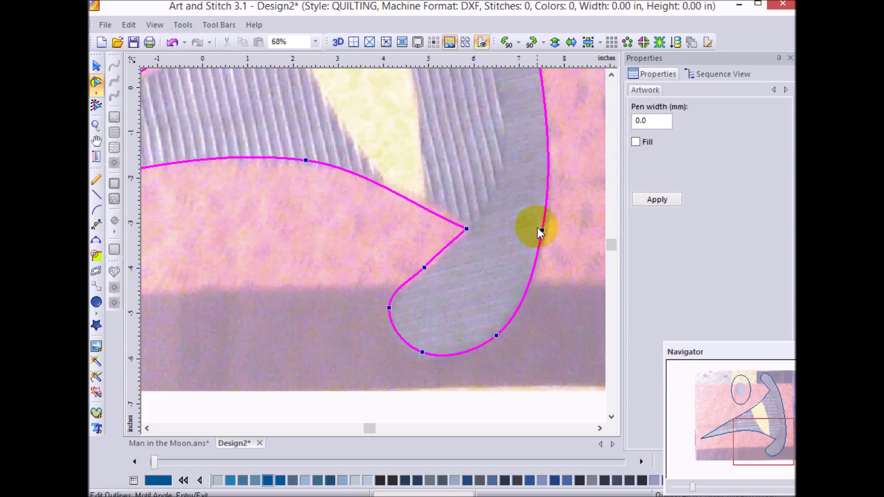
drag(540, 230, 547, 228)
Adjust the curl, top-curve and tip nodes, then fit the whole design in view and deselect
click(427, 259)
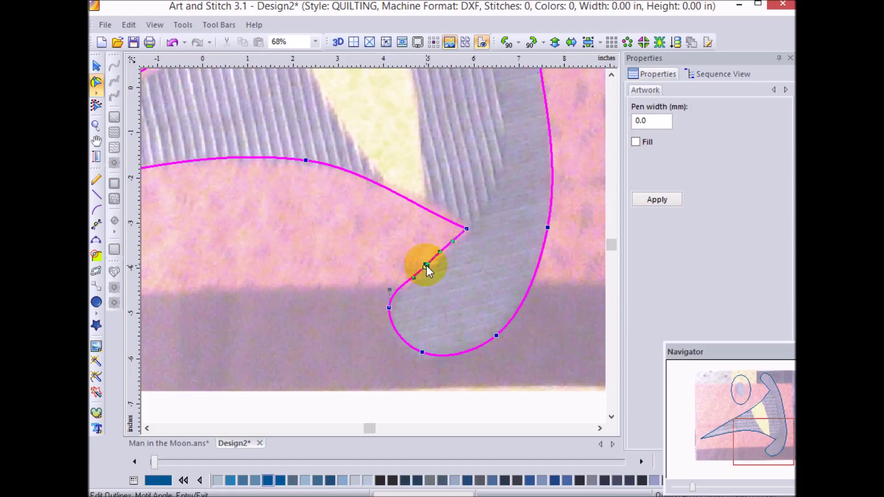
click(468, 229)
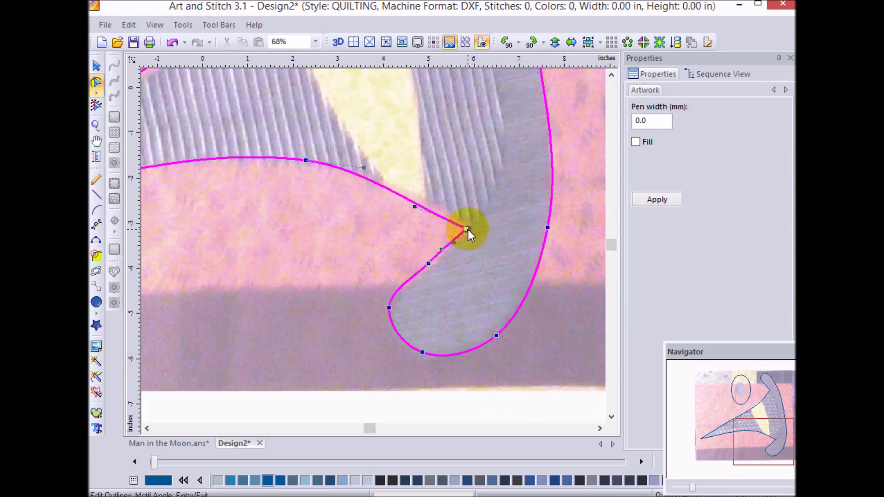
drag(429, 263, 432, 265)
drag(372, 427, 348, 429)
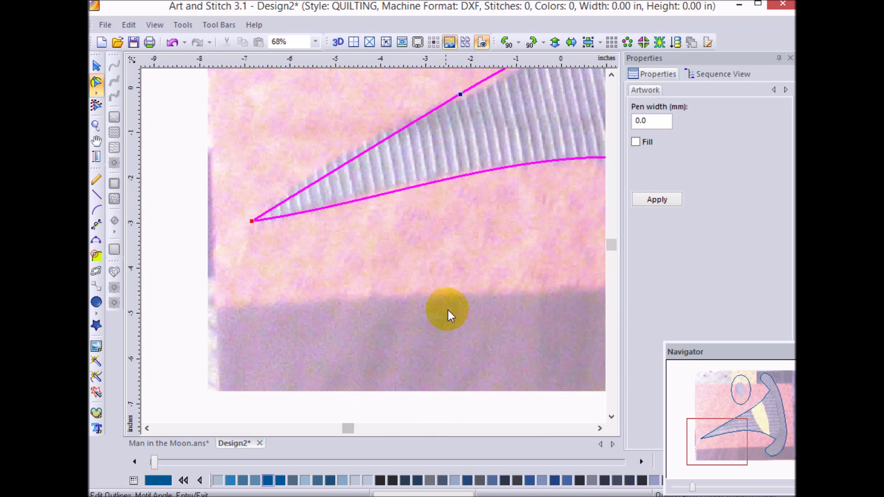
click(450, 98)
drag(371, 132, 347, 135)
click(251, 221)
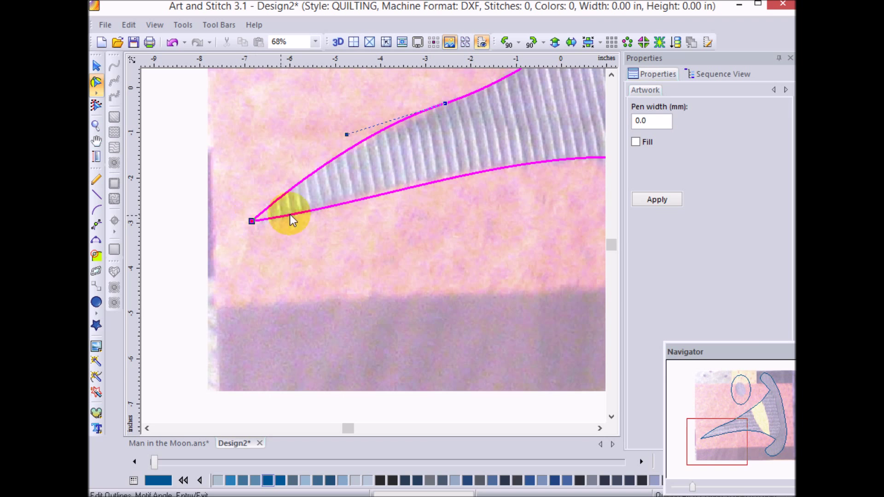
click(612, 417)
drag(734, 405, 743, 404)
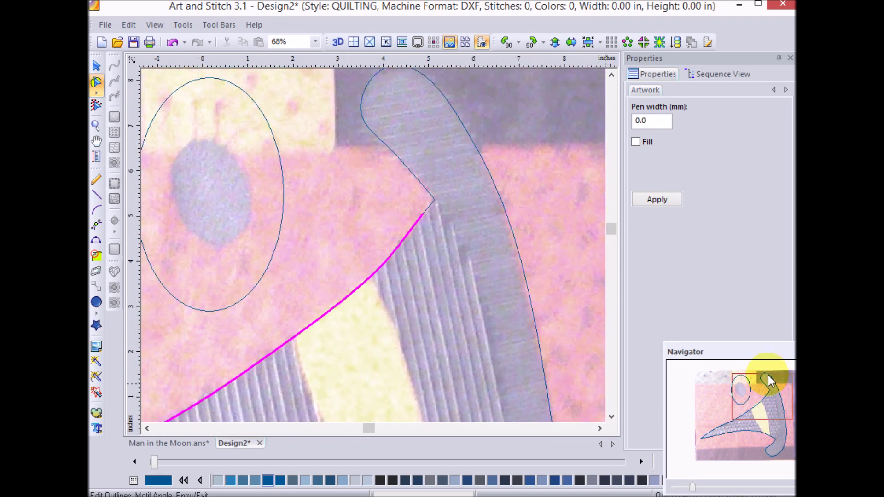
click(131, 59)
click(96, 66)
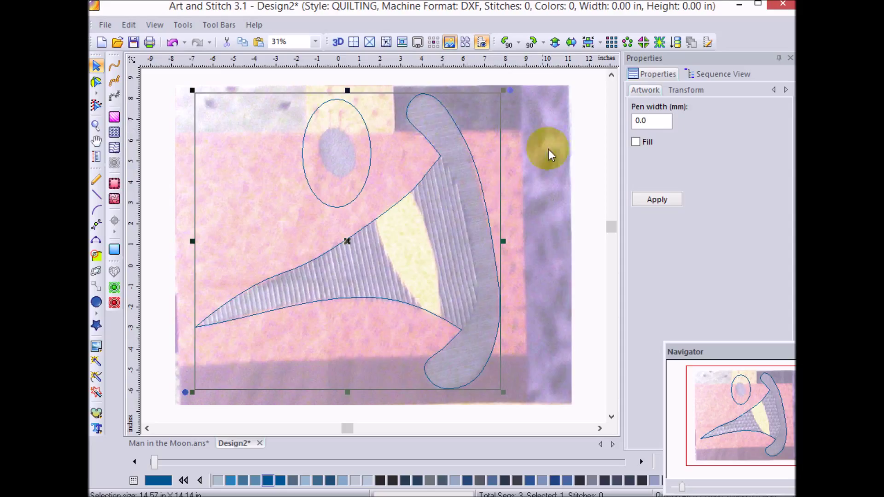
click(564, 165)
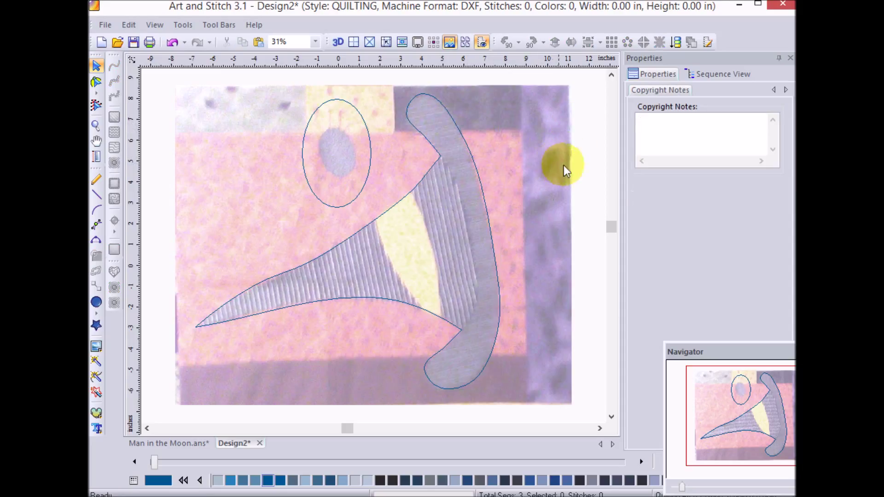
Draw a rectangle framing the whole quilt backdrop
click(96, 314)
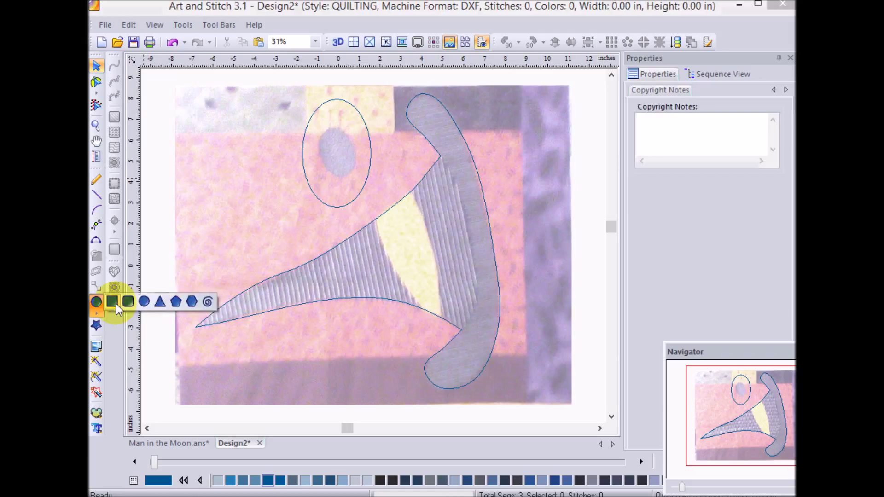
click(112, 302)
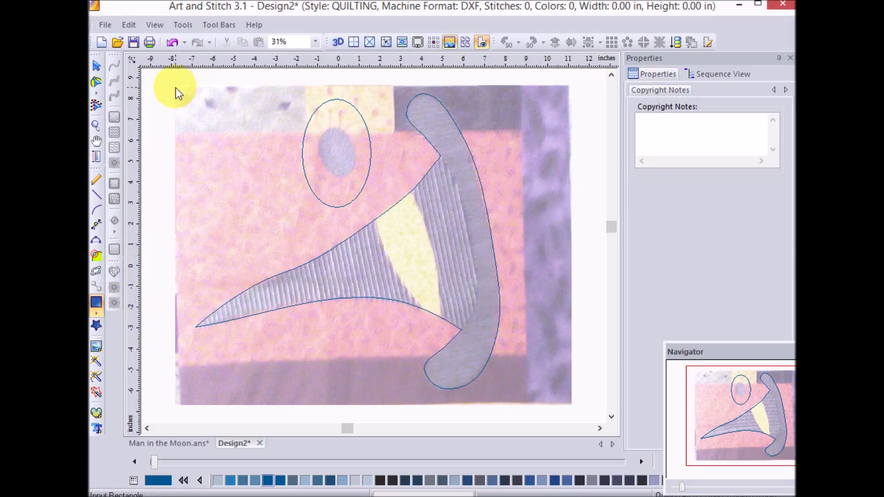
drag(176, 87, 571, 406)
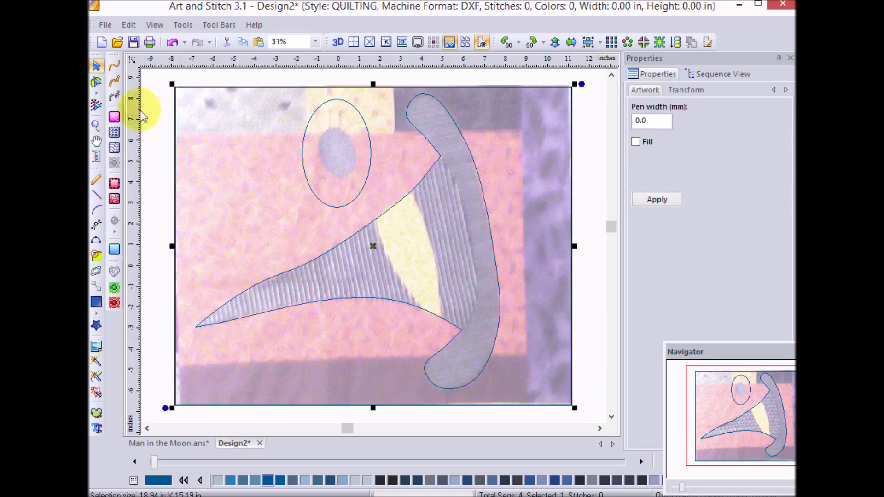
click(95, 68)
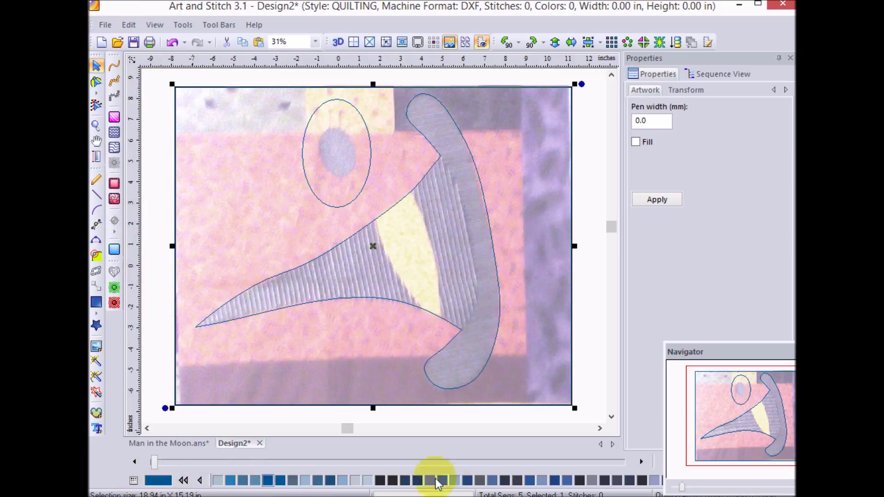
Give the rectangle an olive thread colour and show the Sequence View object list
click(145, 483)
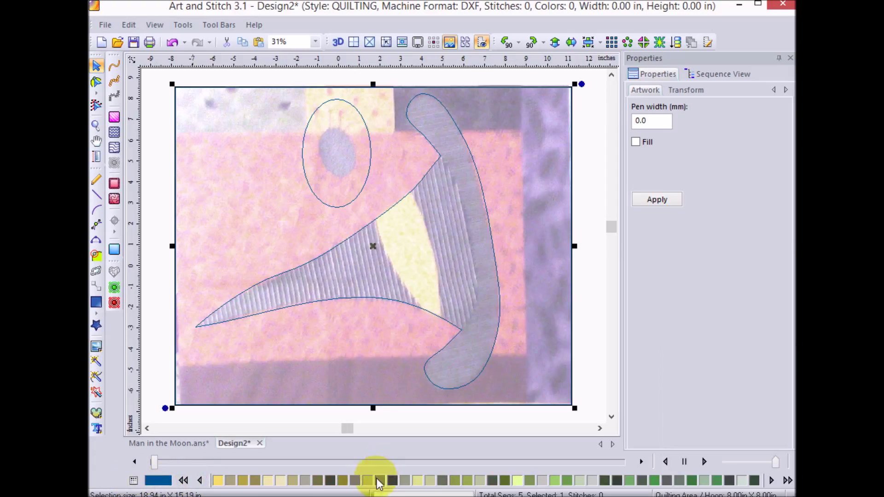
click(380, 482)
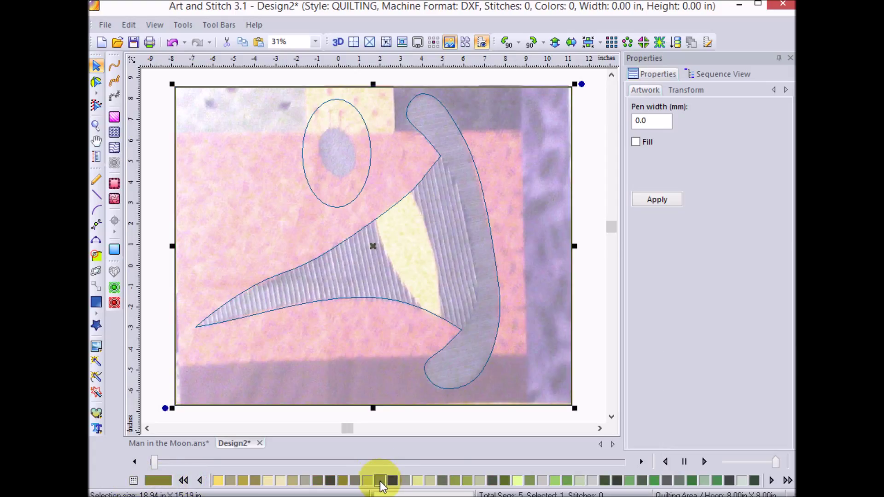
click(713, 74)
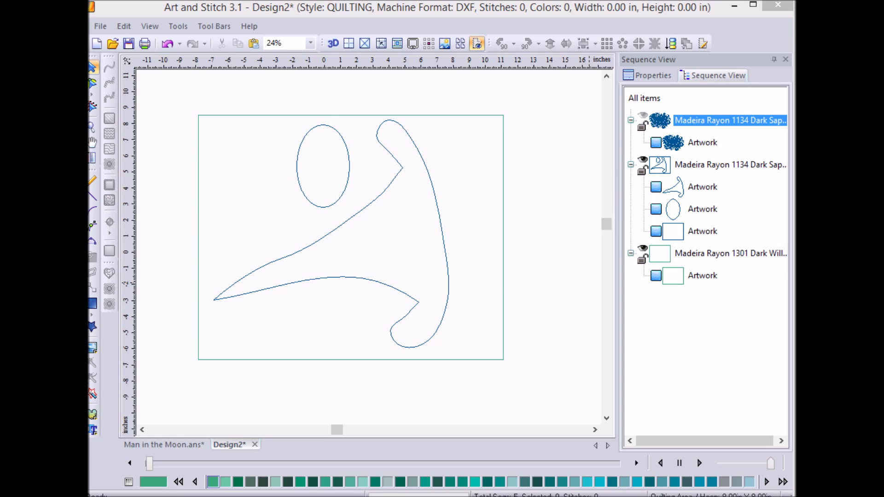
Unhide the crescent quilting fill group and select the hat, oval and frame outlines group
click(644, 117)
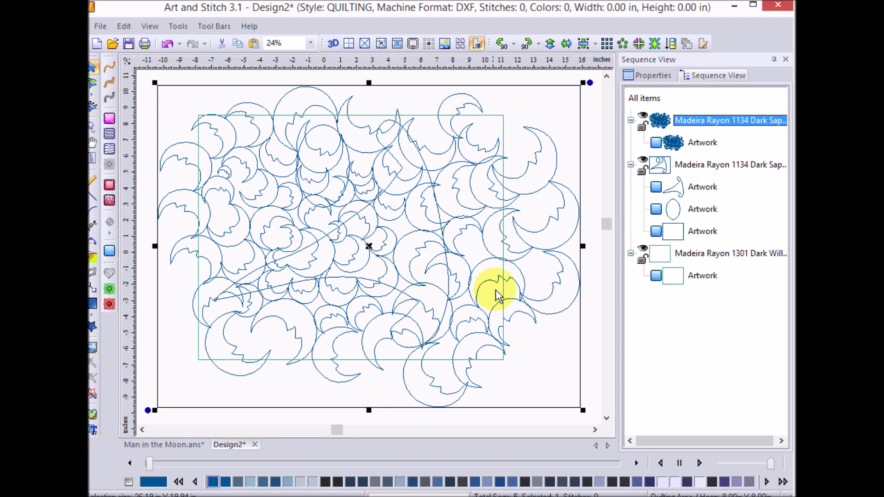
click(713, 171)
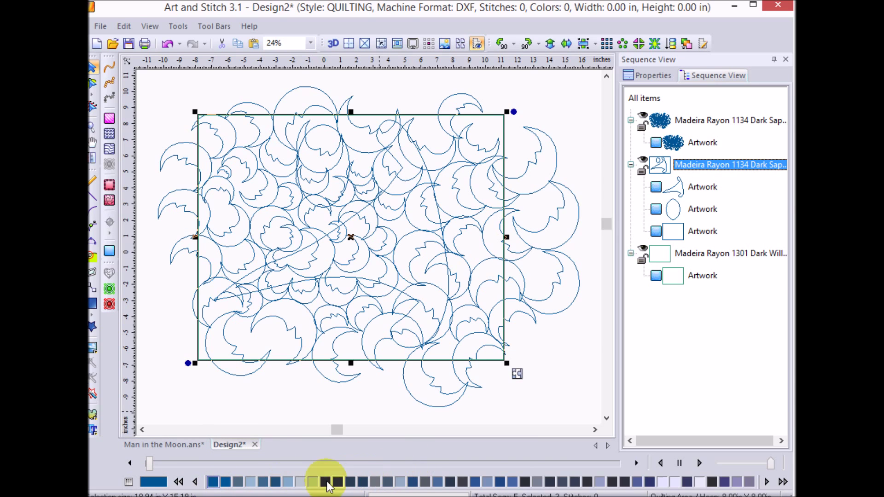
Recolour the outlines to Madeira Rayon 1068 Yellow and combine the hat with the frame rectangle
click(178, 482)
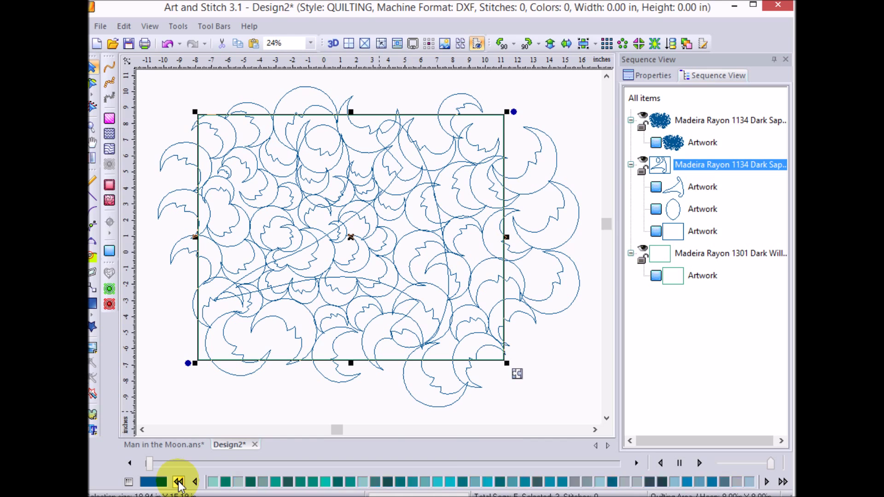
click(179, 482)
click(672, 325)
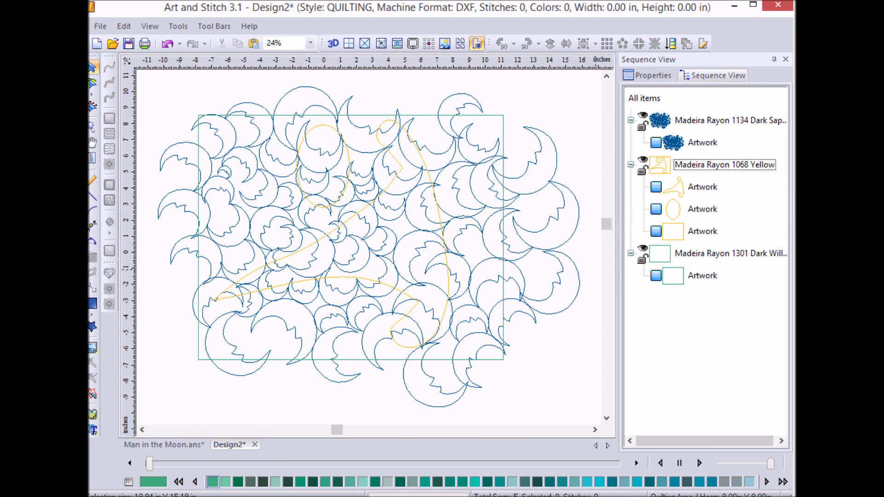
click(703, 231)
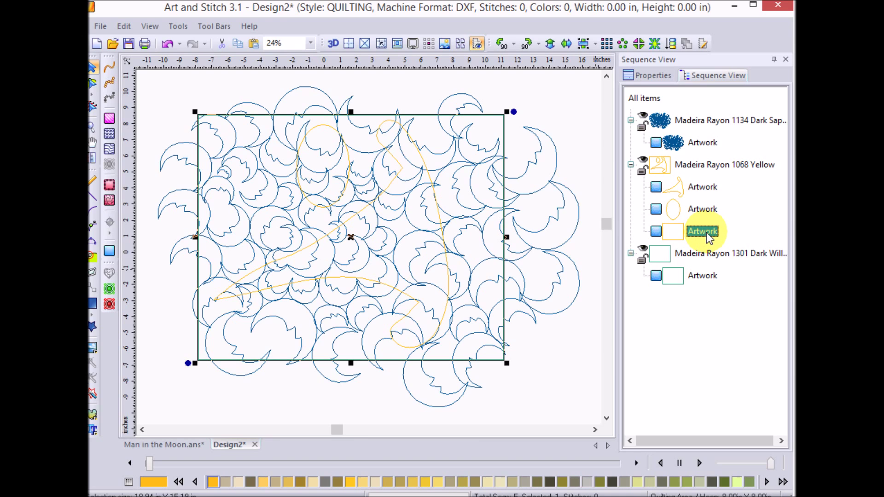
ctrl+click(705, 187)
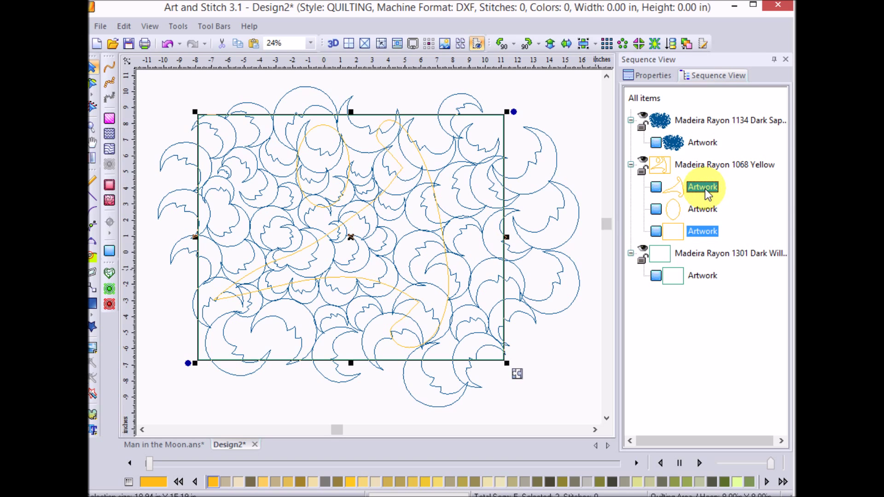
right_click(706, 189)
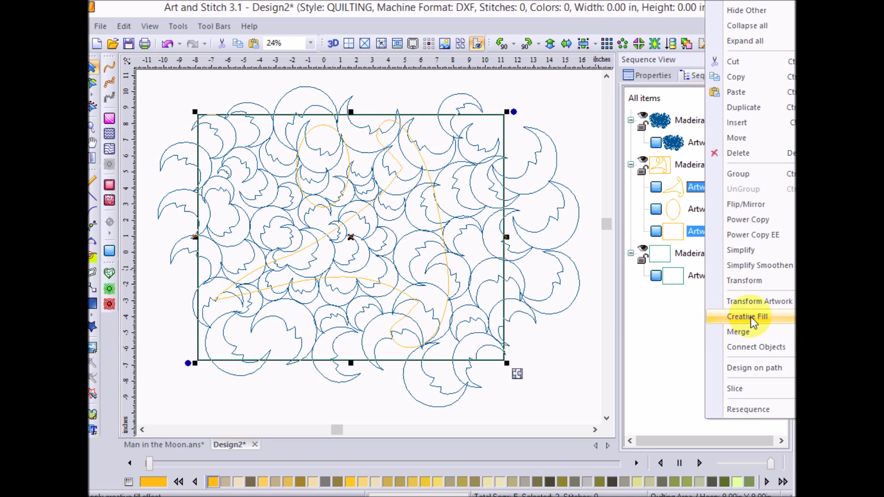
click(747, 304)
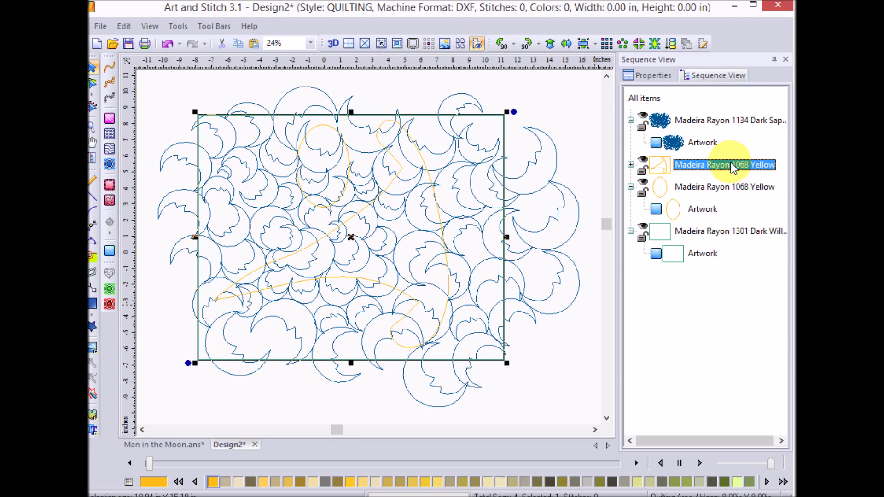
Clip the crescent fill with Creative Fill against the combined hat and frame, leaving the hat empty
ctrl+click(703, 143)
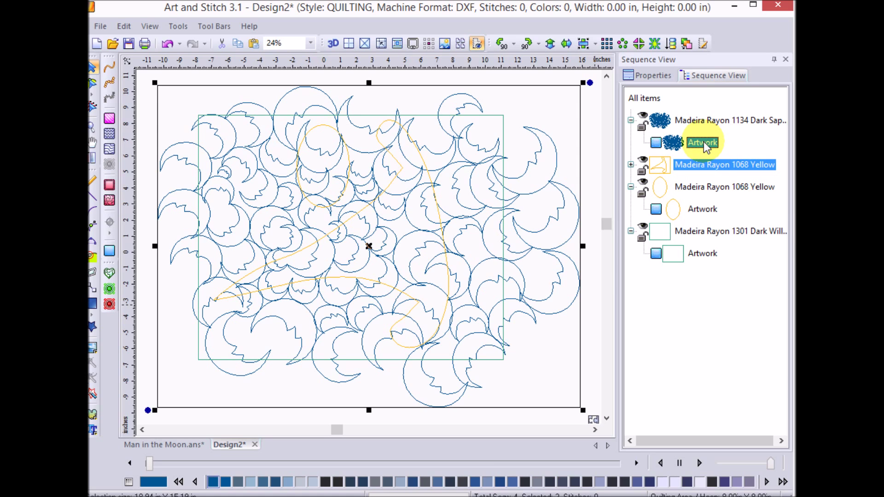
right_click(704, 142)
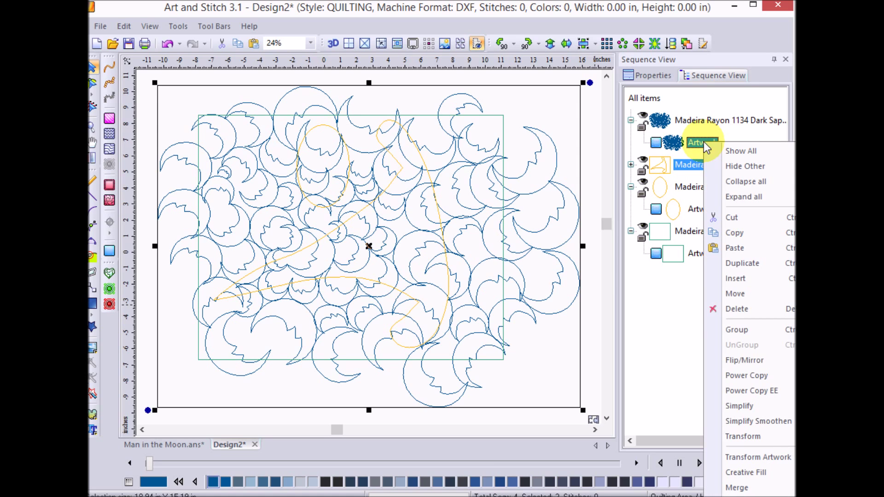
click(747, 473)
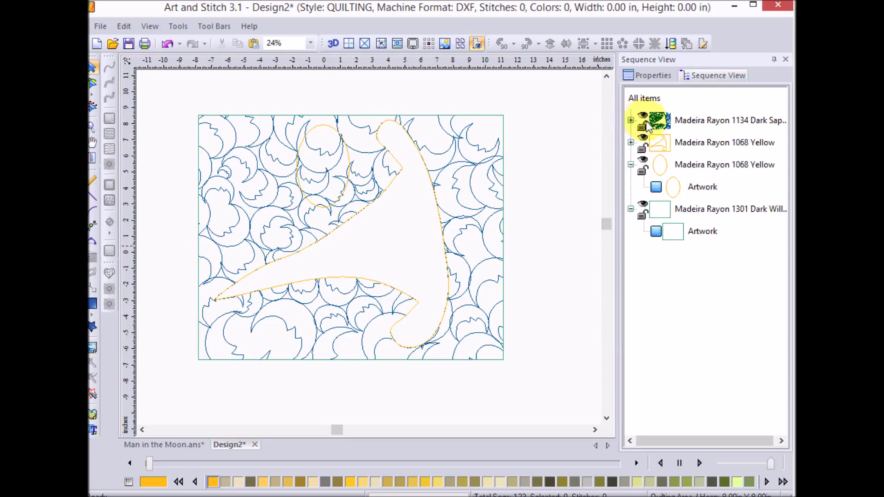
click(631, 121)
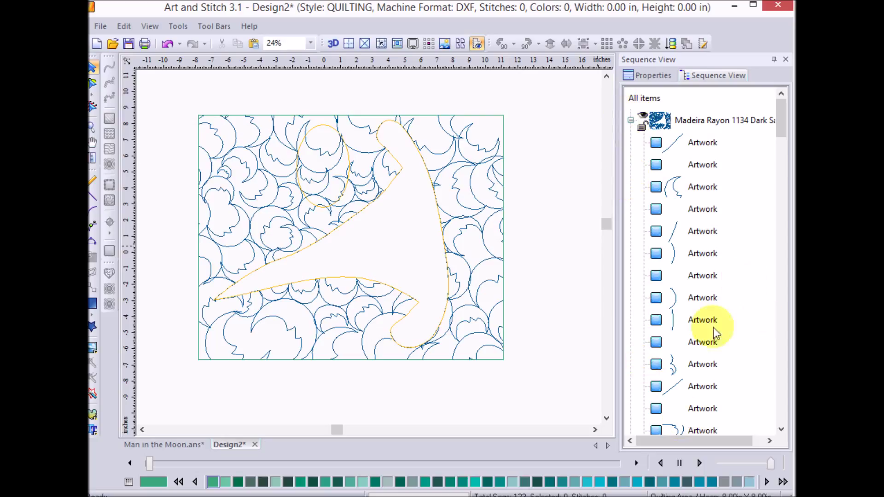
click(631, 121)
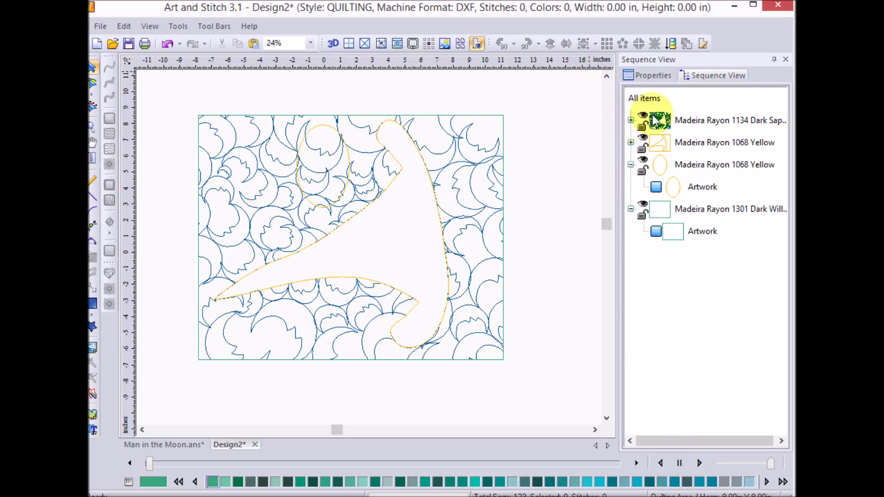
click(700, 122)
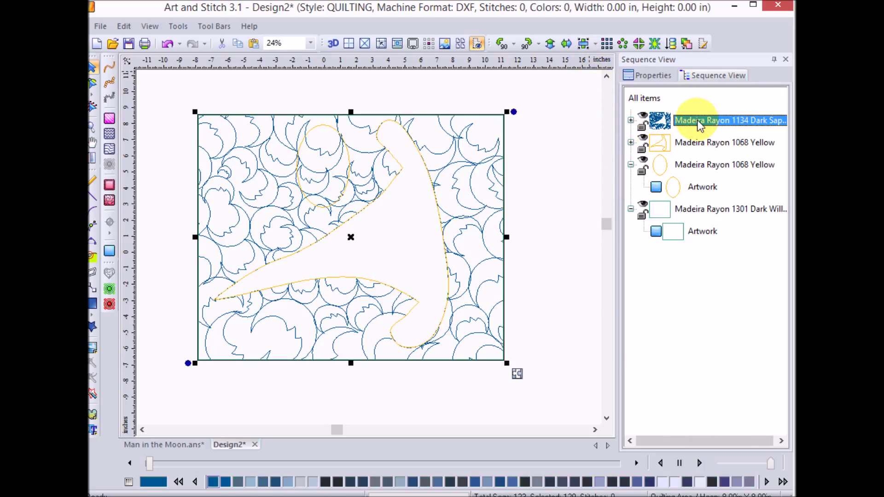
Merge the Madeira Rayon 1134 crescent fill pieces into a single artwork
right_click(700, 124)
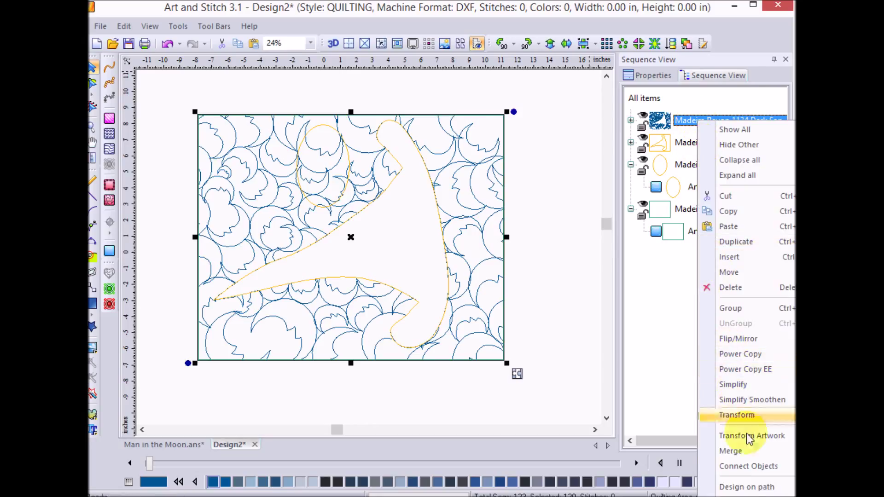
click(736, 451)
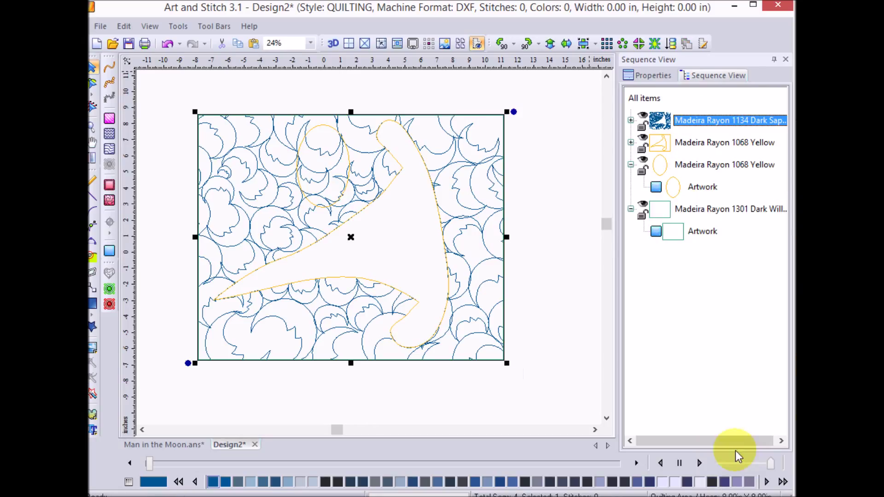
click(631, 120)
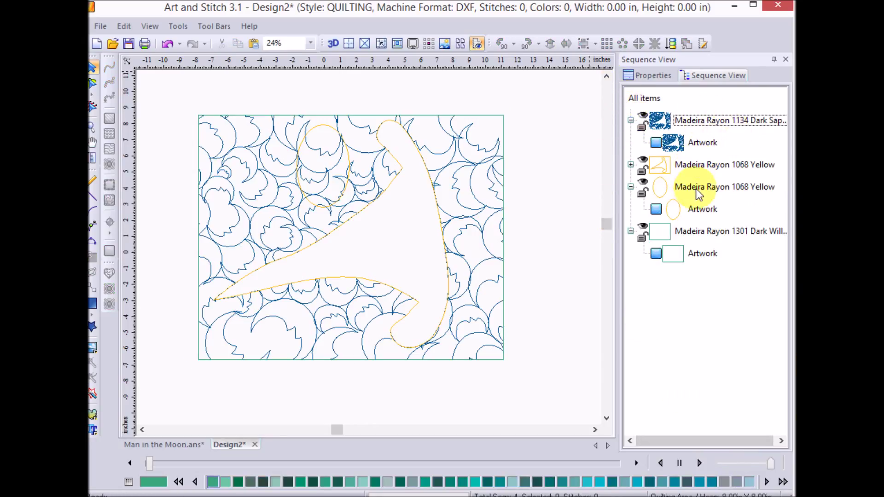
Scale the merged fill to 99%, giving 18.75 x 15.04 in
click(708, 122)
click(649, 75)
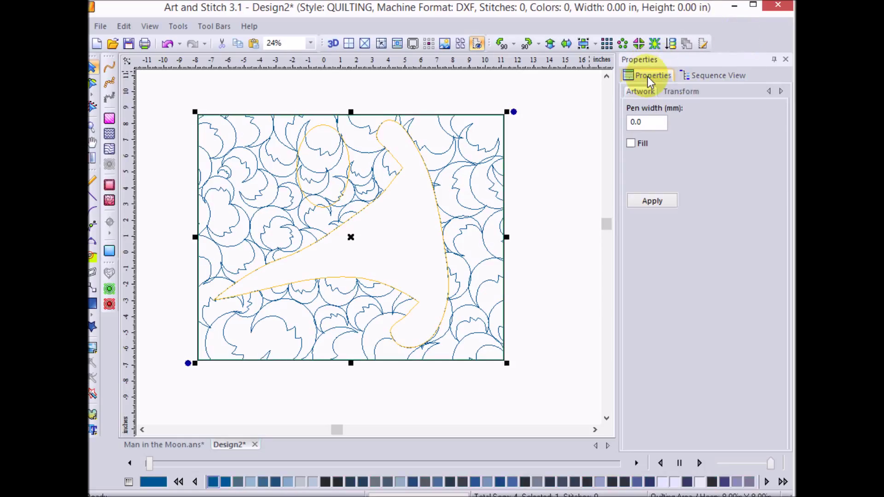
click(681, 91)
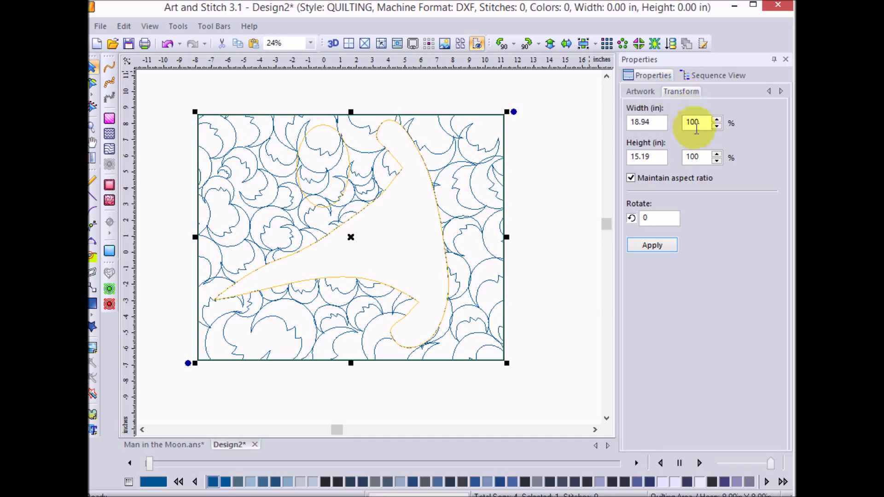
click(716, 125)
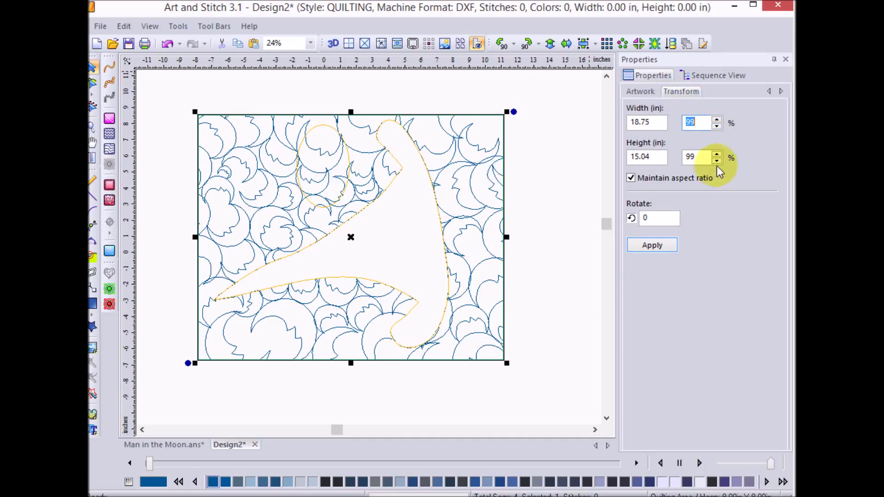
click(656, 250)
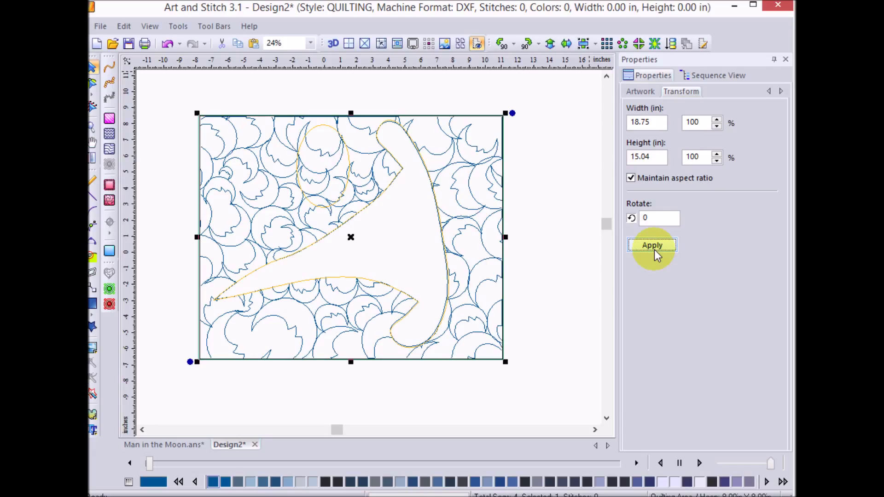
click(720, 75)
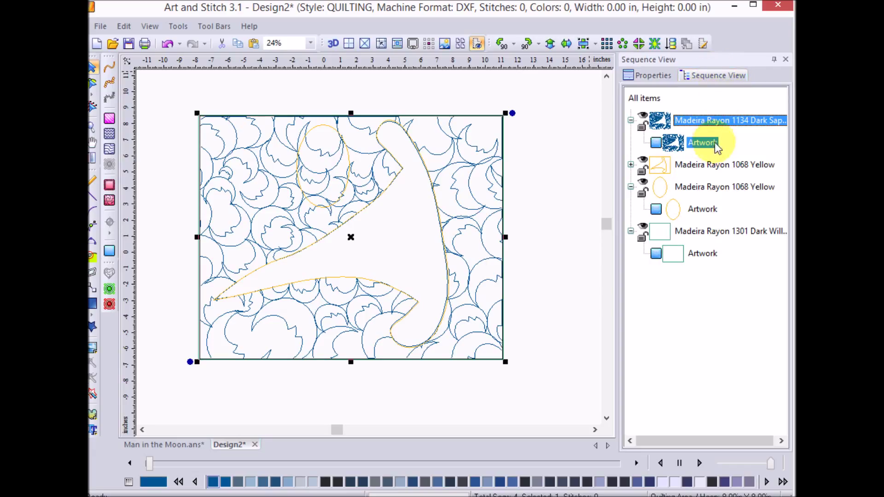
Convert the frame rectangle and yellow oval groups into artwork
click(726, 235)
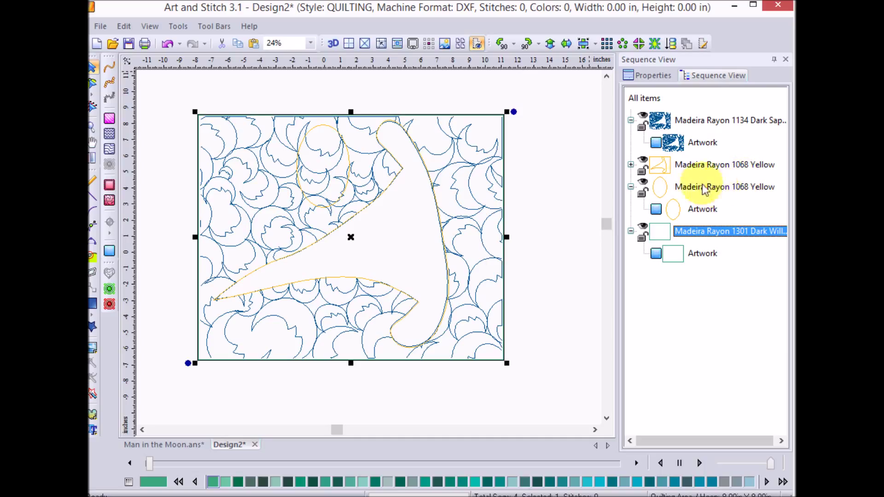
ctrl+click(719, 188)
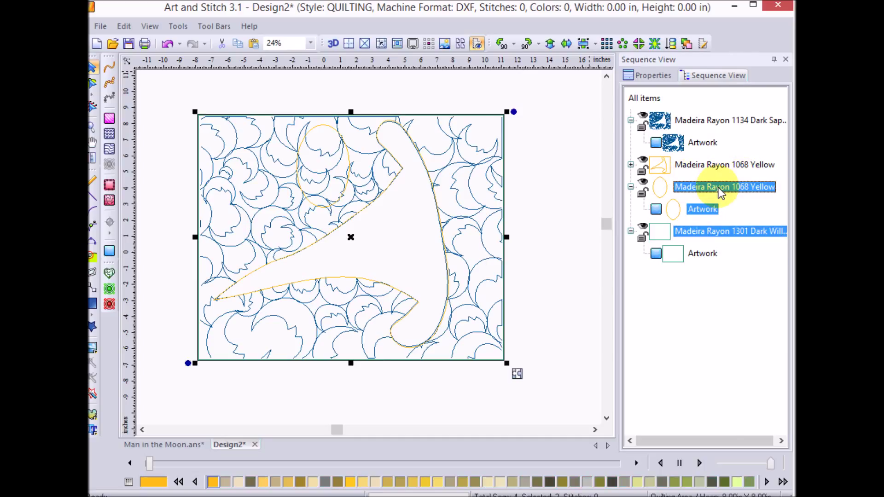
right_click(718, 187)
click(786, 315)
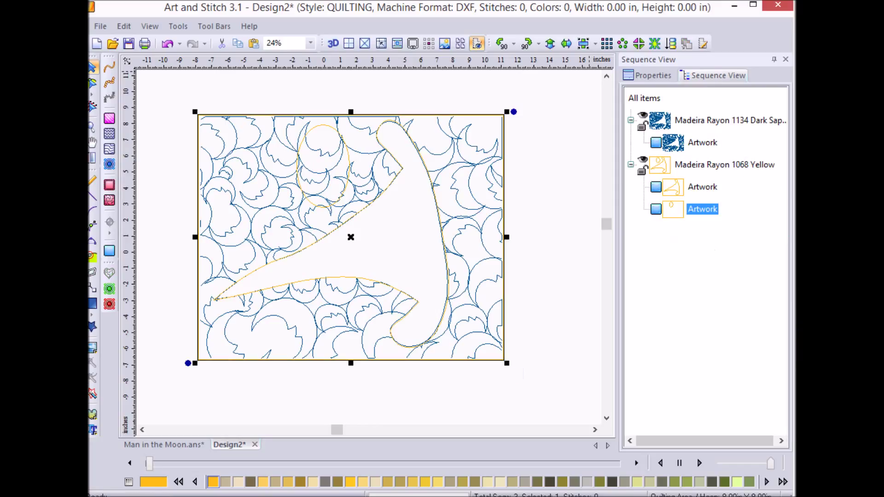
Re-clip the crescent fill with Creative Fill against the frame and oval artwork so the oval stays empty
click(672, 218)
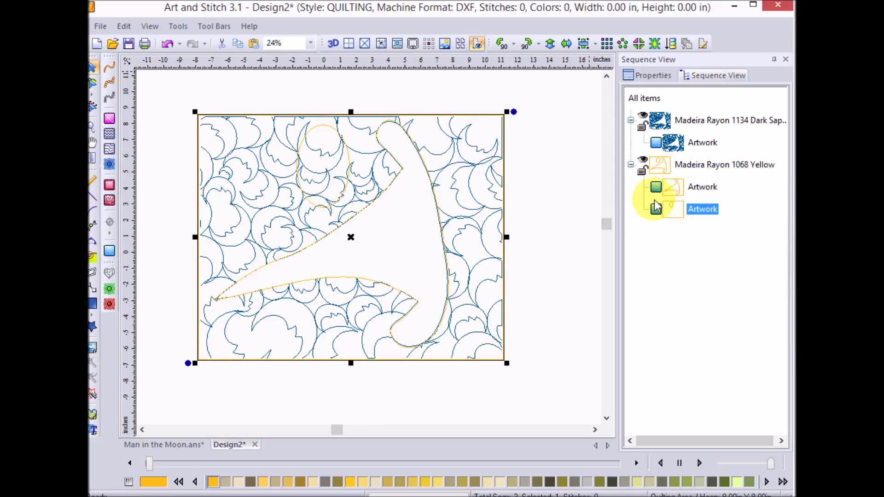
click(705, 210)
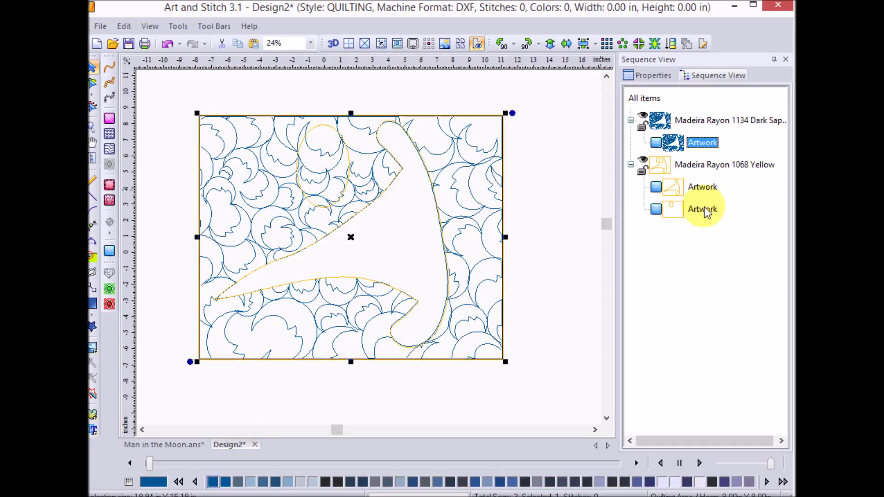
click(705, 144)
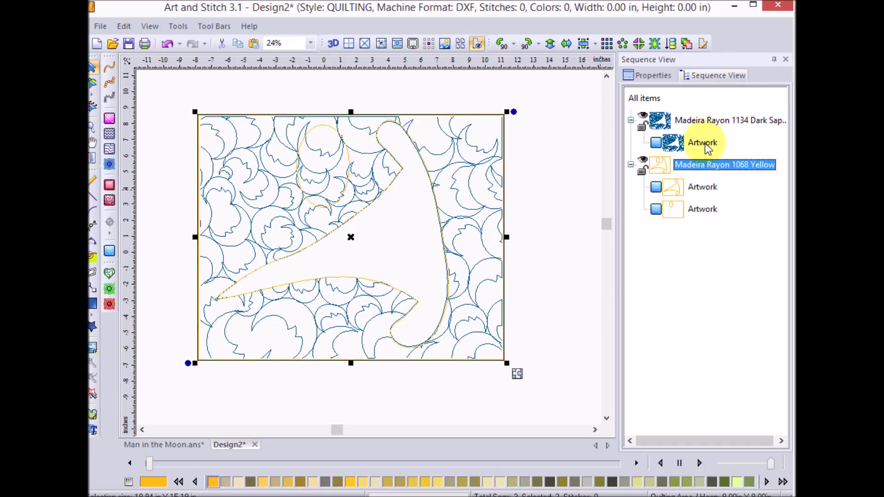
ctrl+click(708, 210)
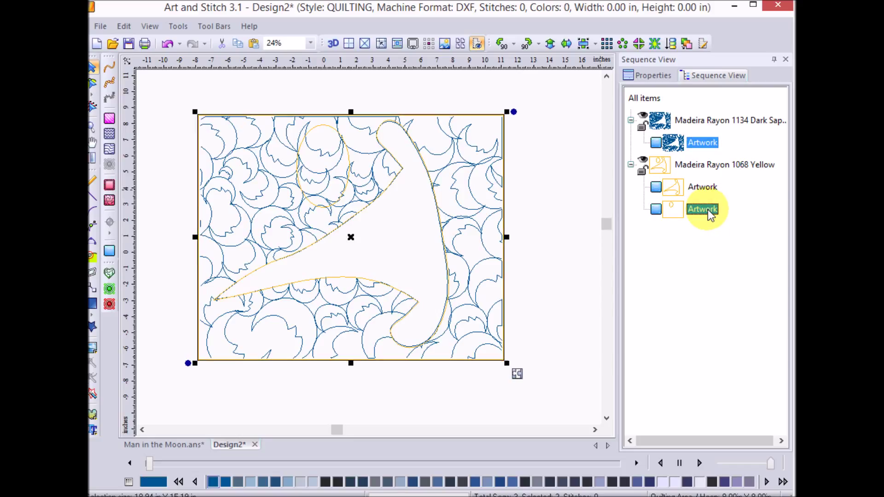
right_click(708, 209)
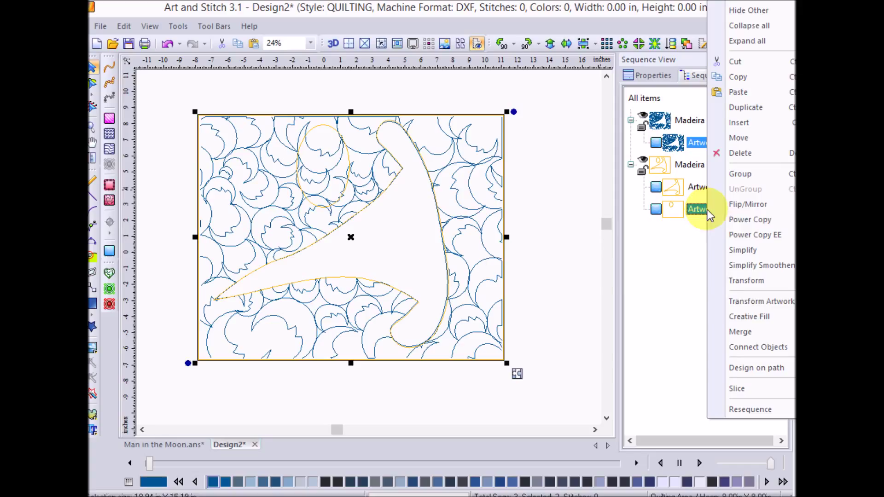
click(748, 317)
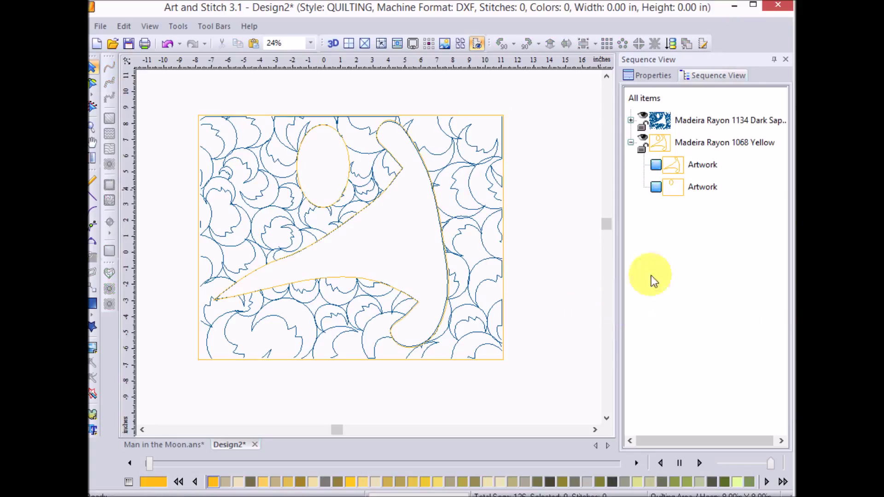
Merge the re-clipped Madeira Rayon 1134 fill into one artwork and convert it to running stitch
click(701, 124)
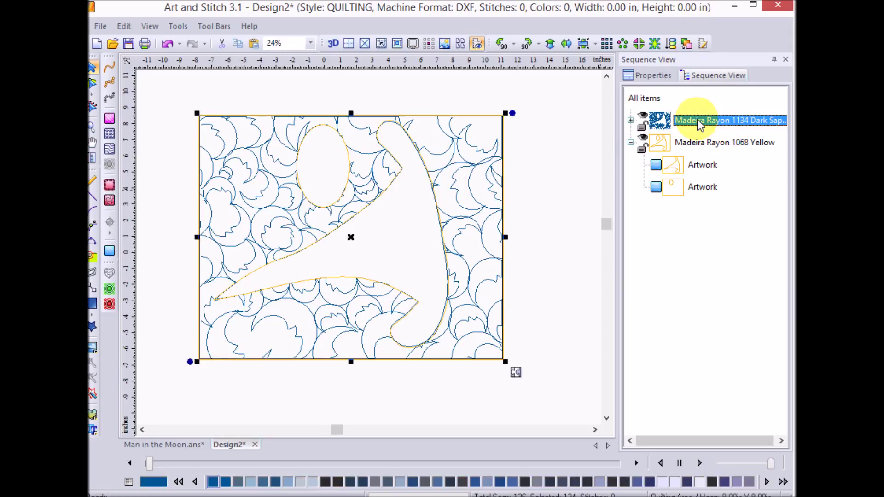
click(631, 121)
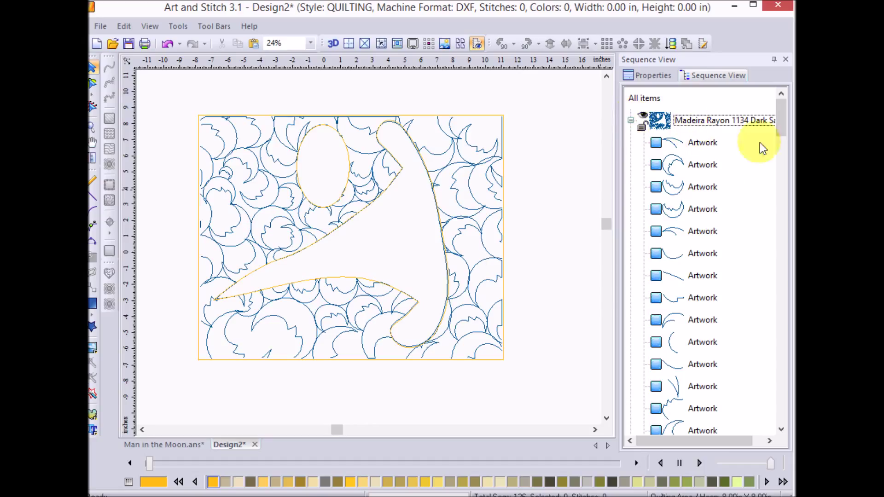
click(631, 120)
right_click(688, 122)
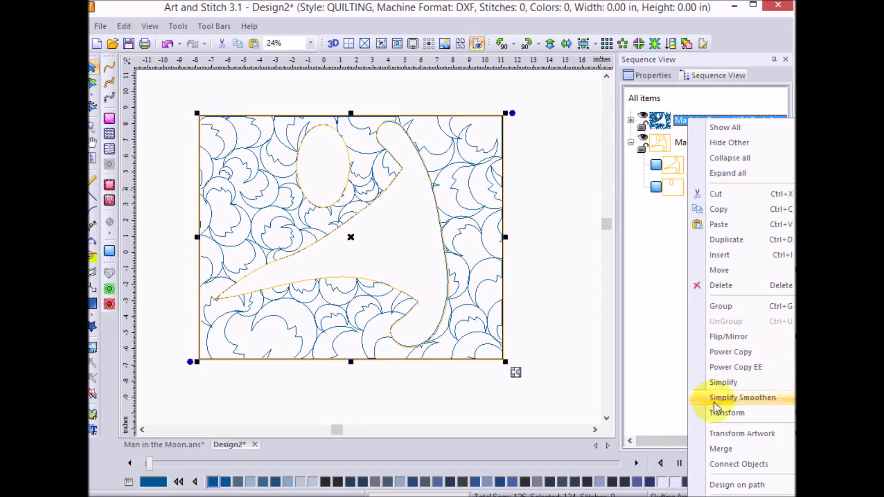
click(722, 452)
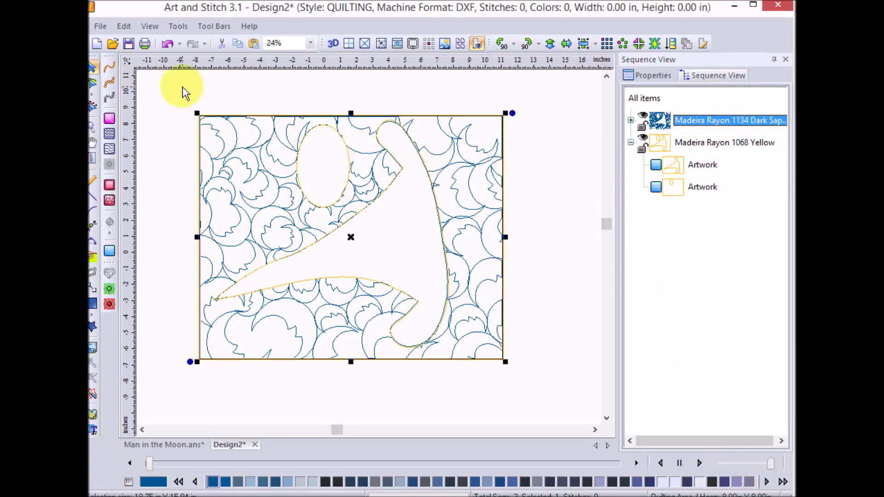
click(113, 70)
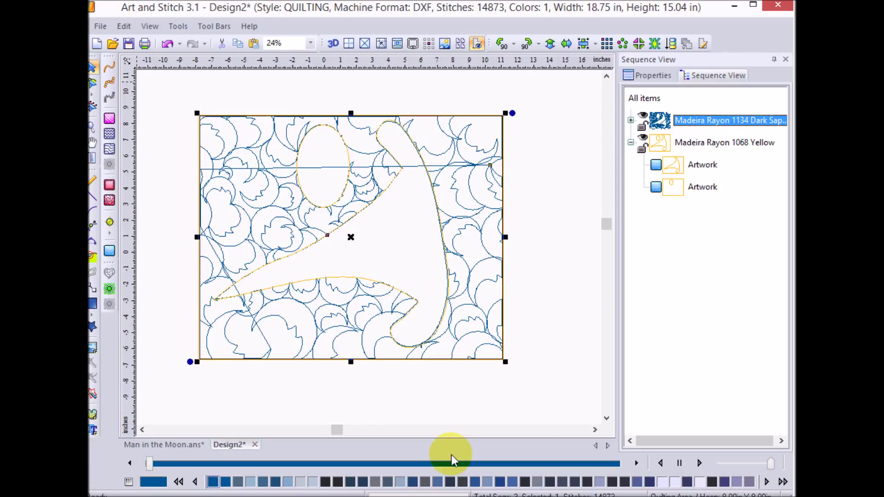
Drag the running-stitch start point down to the bottom edge of the design
mouse_move(261, 295)
mouse_down()
mouse_move(272, 375)
mouse_move(230, 294)
mouse_move(277, 366)
mouse_up()
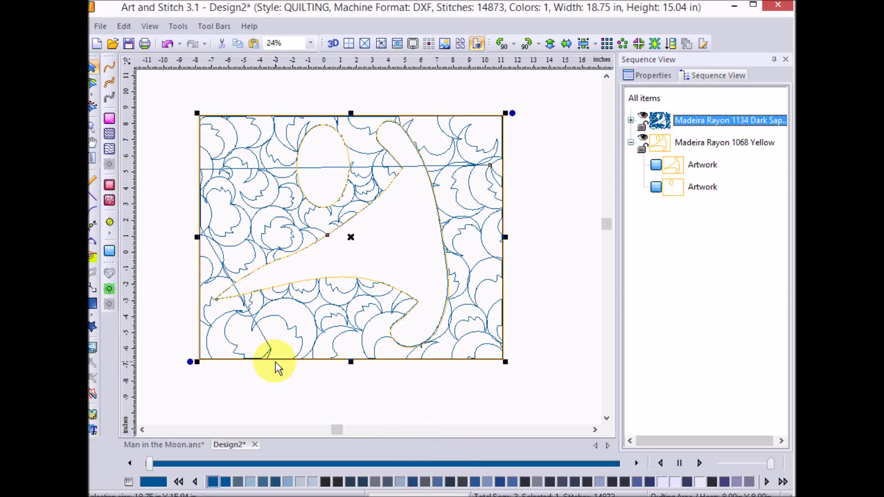